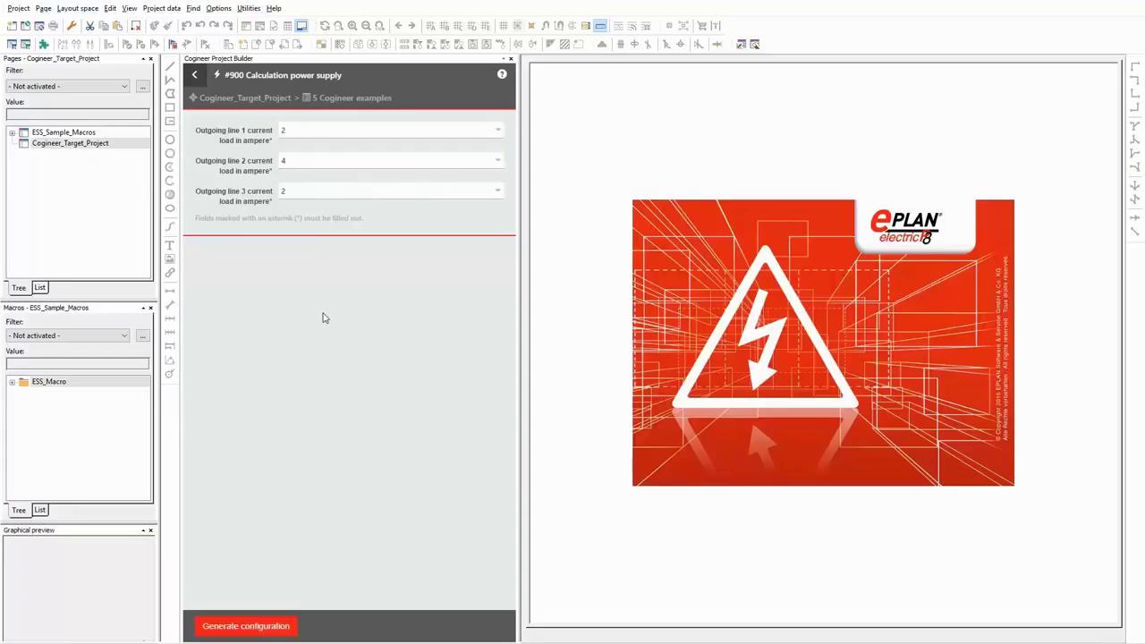
Generate the #900 Calculation power supply configuration and open its Outgoing lines page under GB100, A6, EFS1.
{"action": "left_click", "coordinate": [253, 629]}
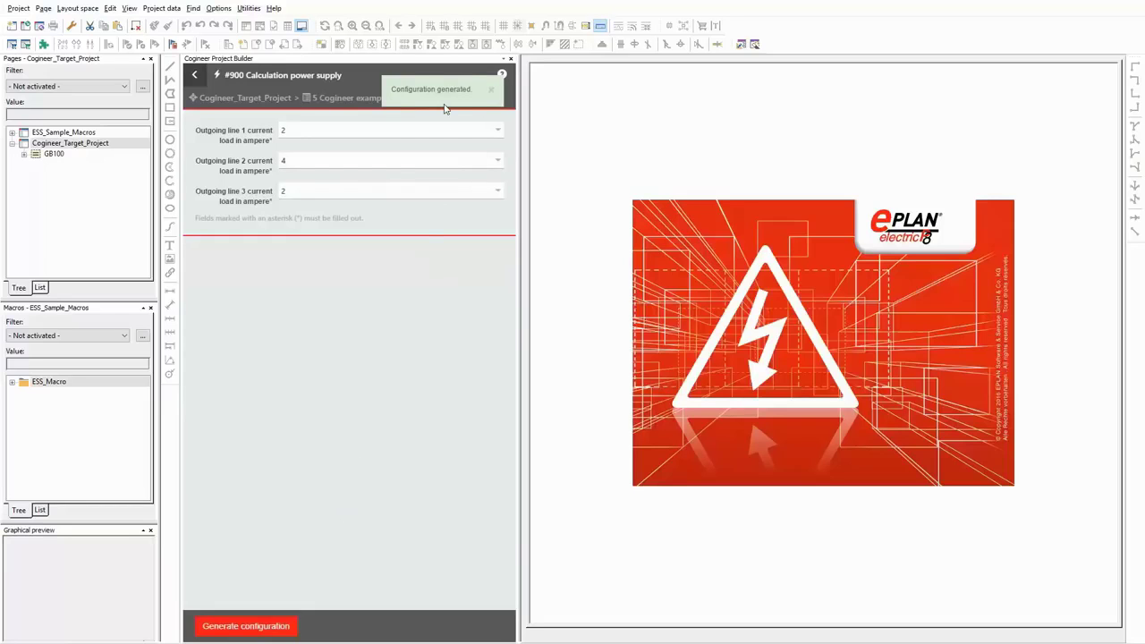
{"action": "double_click", "coordinate": [54, 154]}
{"action": "double_click", "coordinate": [58, 165]}
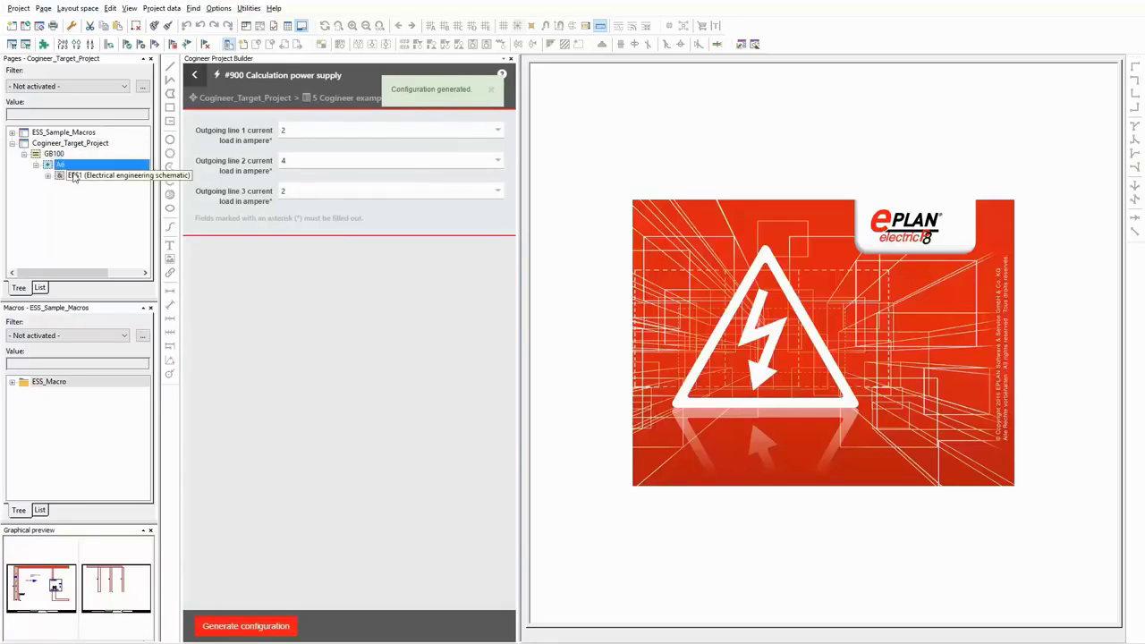
{"action": "double_click", "coordinate": [73, 178]}
{"action": "double_click", "coordinate": [102, 198]}
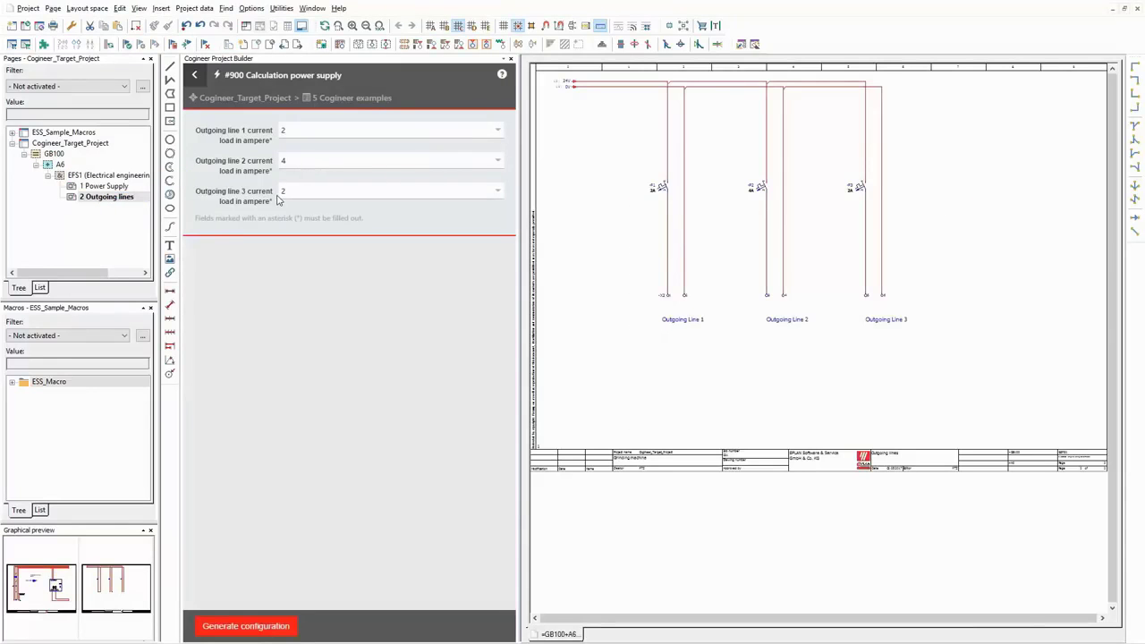
Examine the three fuse ratings on the Outgoing lines page, and the calculated current and selected device on the Power Supply page.
{"action": "scroll", "coordinate": [621, 225], "scroll_direction": "up", "scroll_amount": 3}
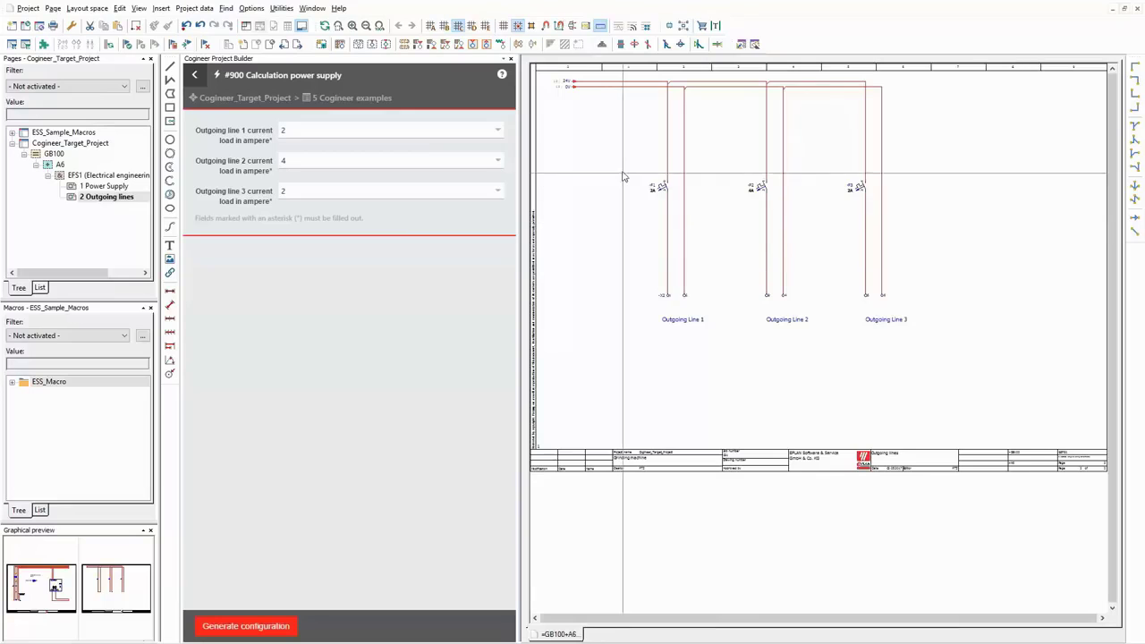
{"action": "middle_click_drag", "start_coordinate": [629, 174], "coordinate": [637, 275]}
{"action": "left_click_drag", "start_coordinate": [637, 274], "coordinate": [1049, 320]}
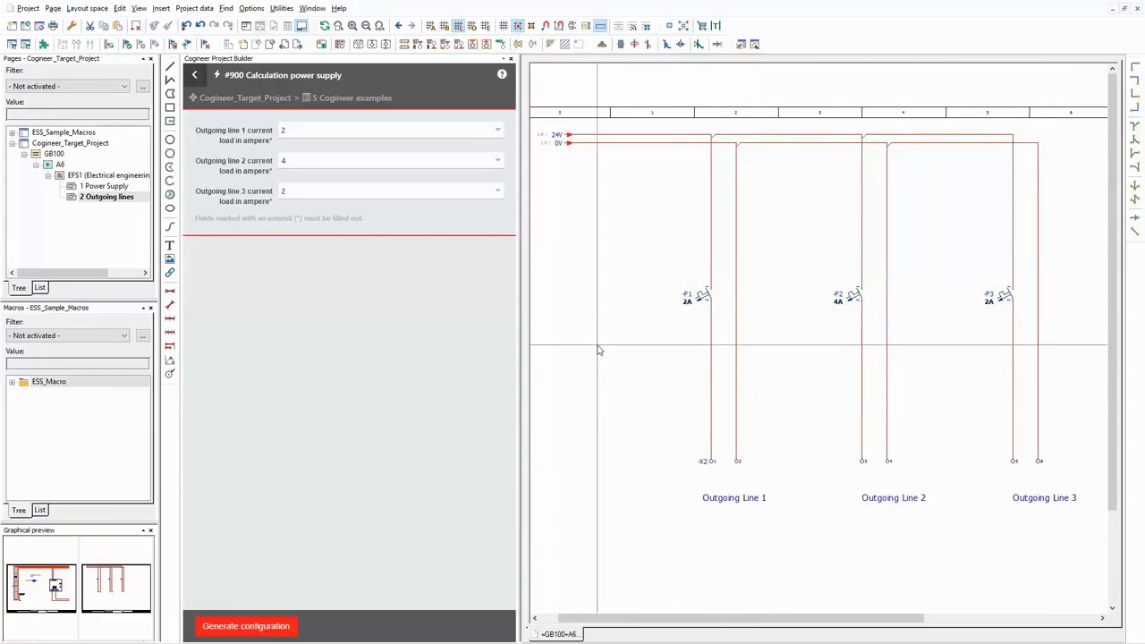
{"action": "left_click", "coordinate": [101, 186]}
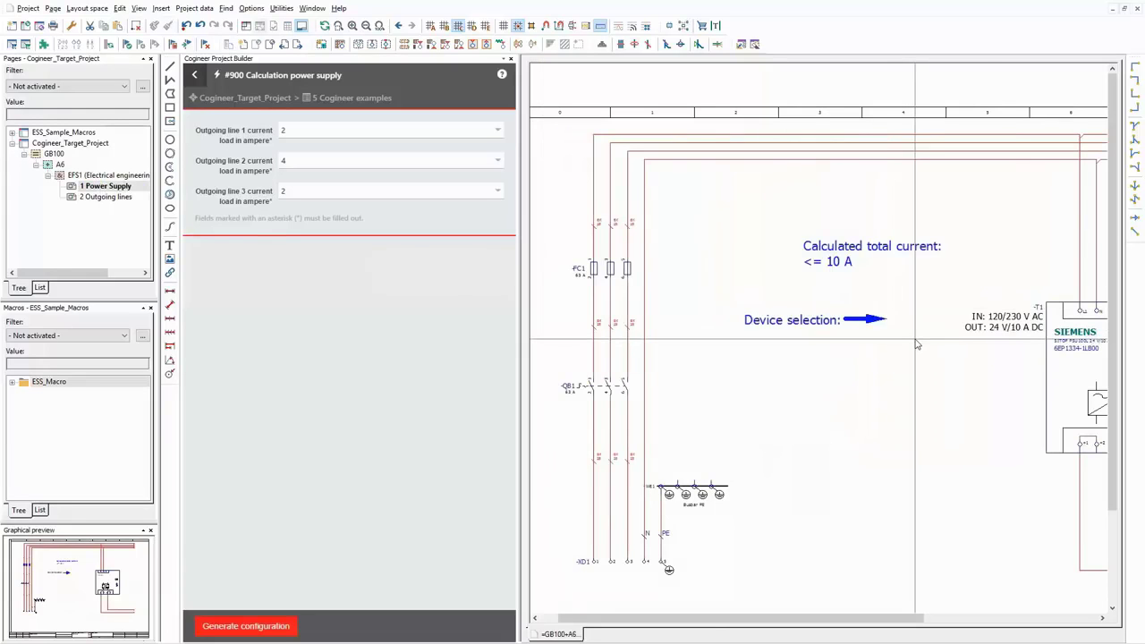
{"action": "scroll", "coordinate": [916, 343], "scroll_direction": "down", "scroll_amount": 3}
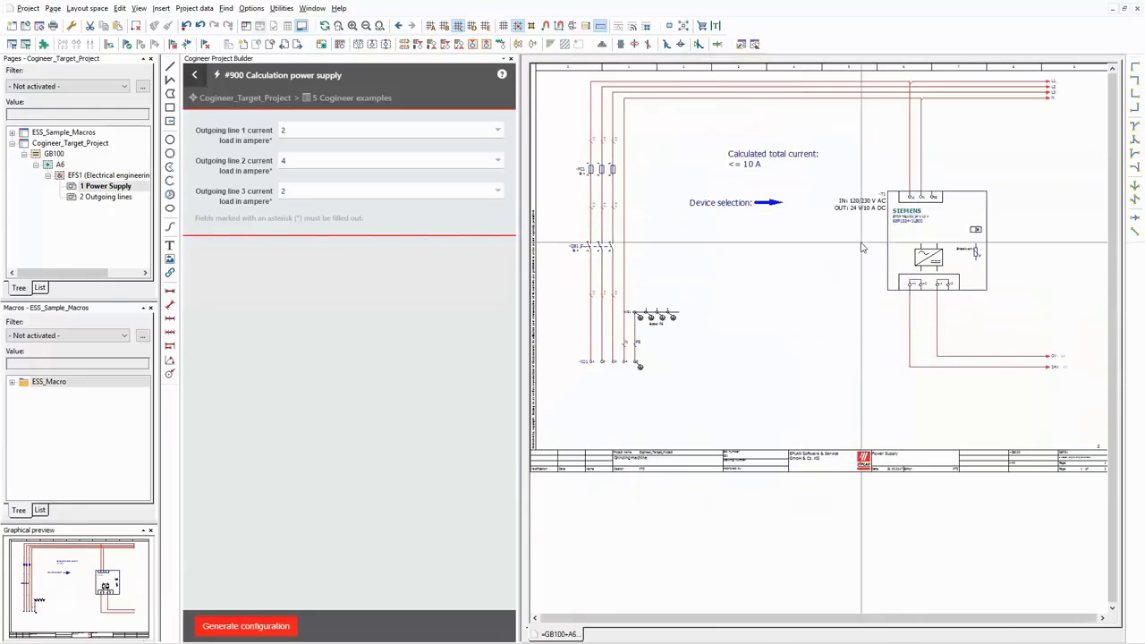
{"action": "left_click_drag", "start_coordinate": [677, 126], "coordinate": [1011, 309]}
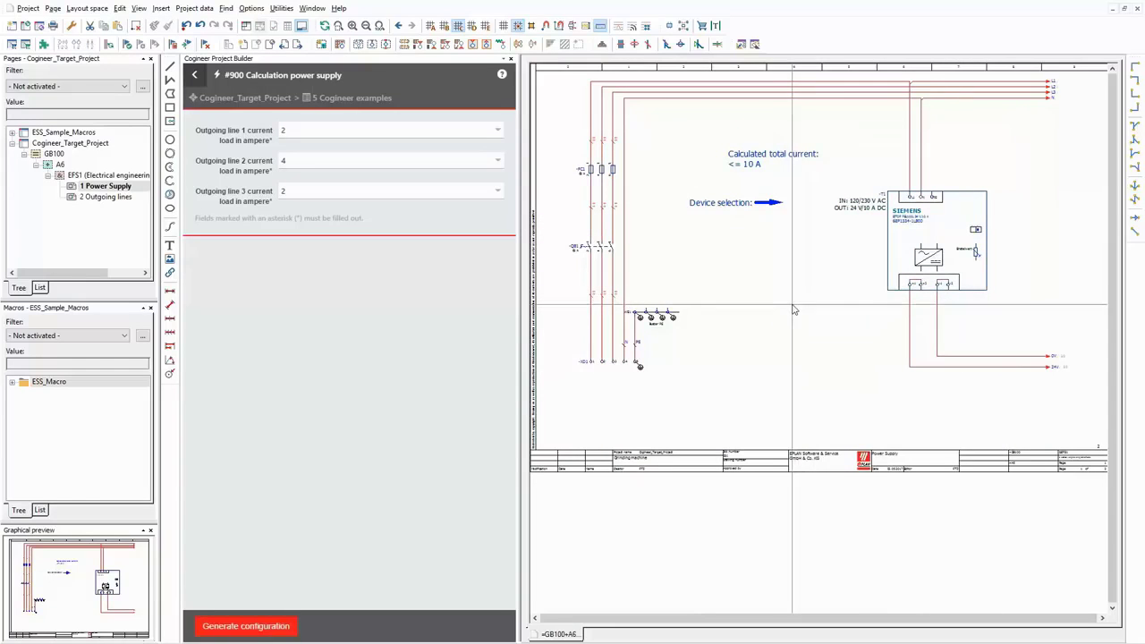
Set the current load of outgoing line 1 to 4 A and line 3 to 10 A, and generate the configuration again.
{"action": "left_click", "coordinate": [358, 134]}
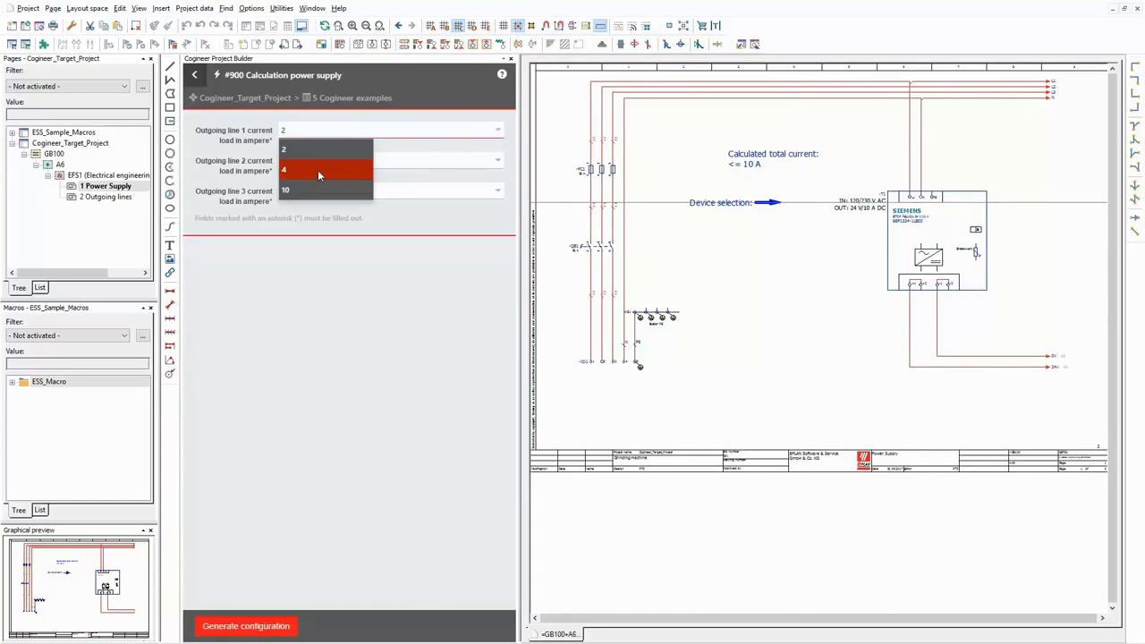
{"action": "left_click", "coordinate": [318, 176]}
{"action": "left_click", "coordinate": [320, 192]}
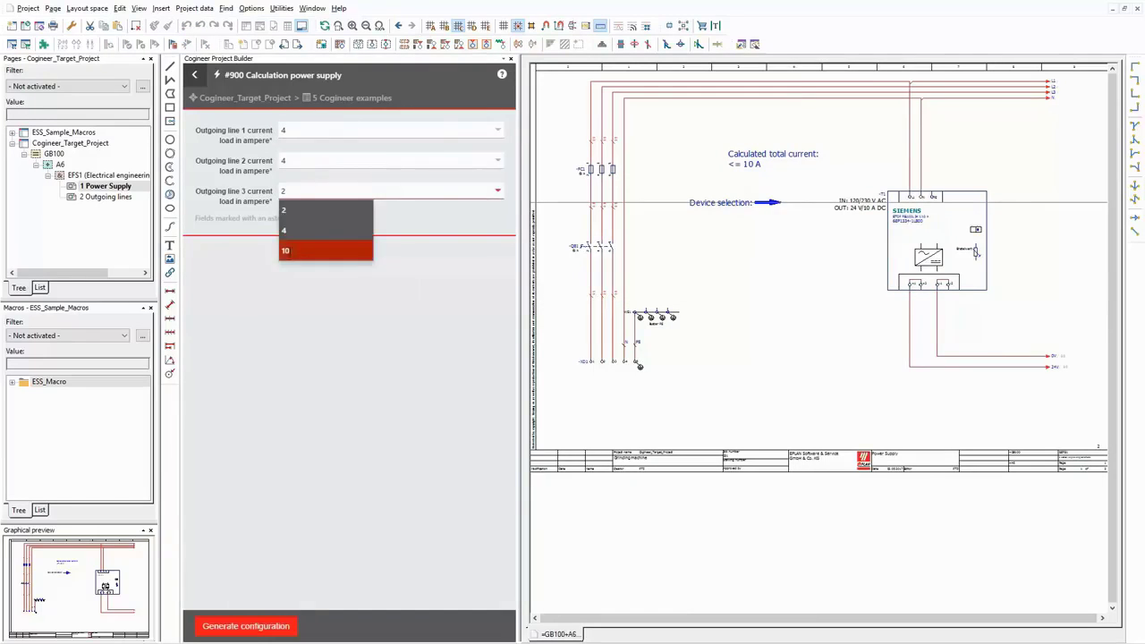
{"action": "left_click", "coordinate": [288, 254]}
{"action": "left_click", "coordinate": [379, 279]}
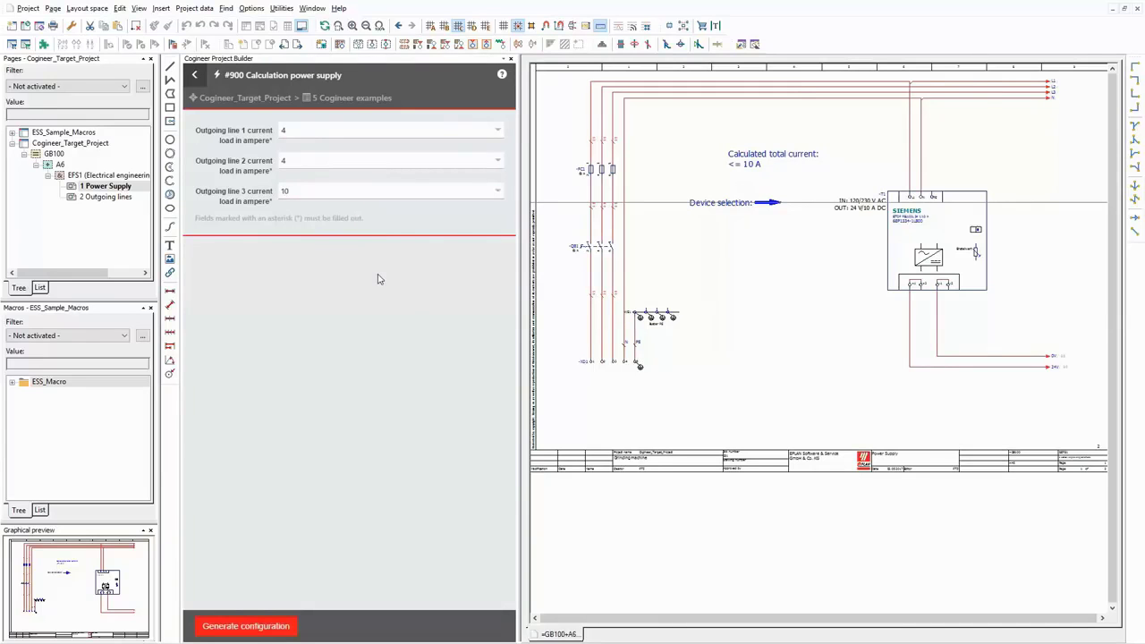
{"action": "left_click", "coordinate": [263, 630]}
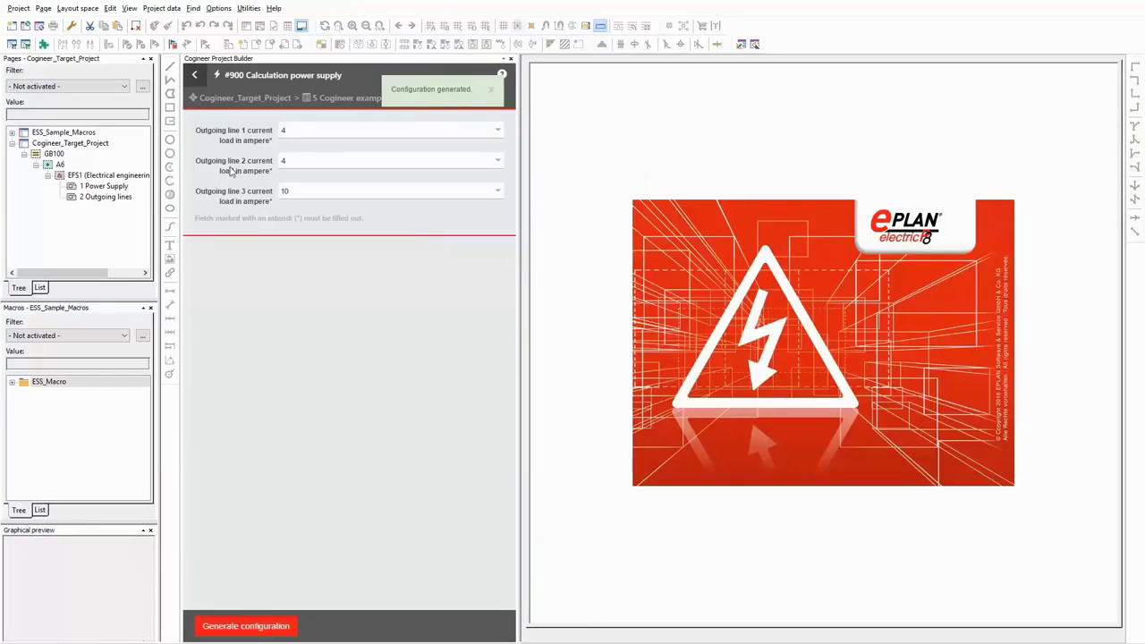
Check the fuse ratings on the regenerated Outgoing lines page and the device selection on the regenerated Power Supply page.
{"action": "double_click", "coordinate": [99, 199]}
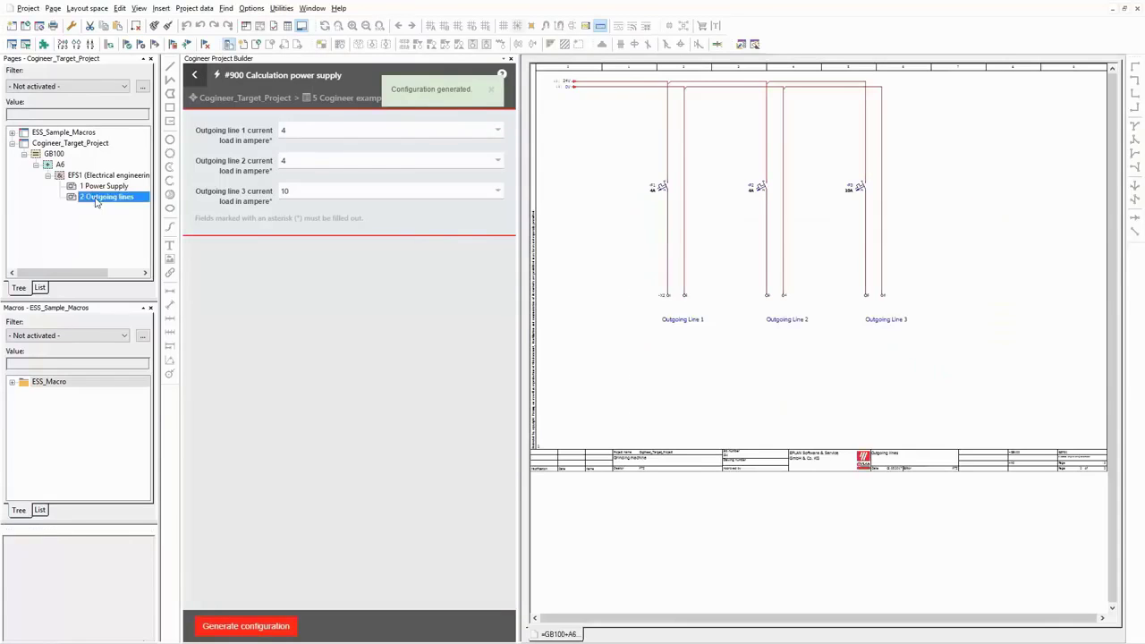
{"action": "scroll", "coordinate": [586, 220], "scroll_direction": "up", "scroll_amount": 2}
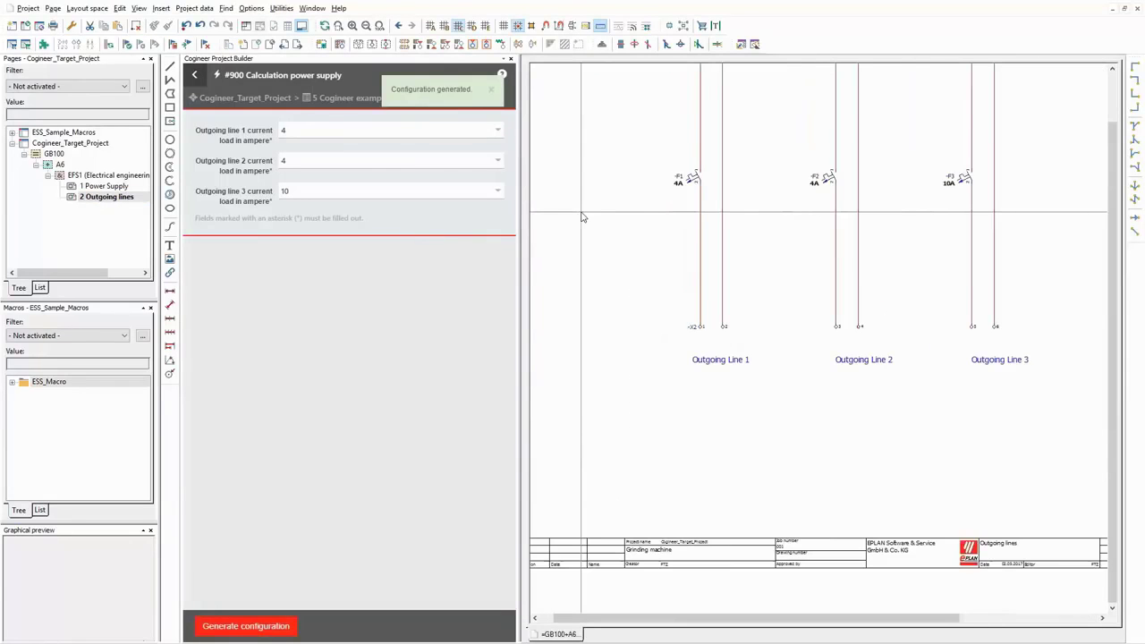
{"action": "middle_click_drag", "start_coordinate": [623, 277], "coordinate": [635, 335]}
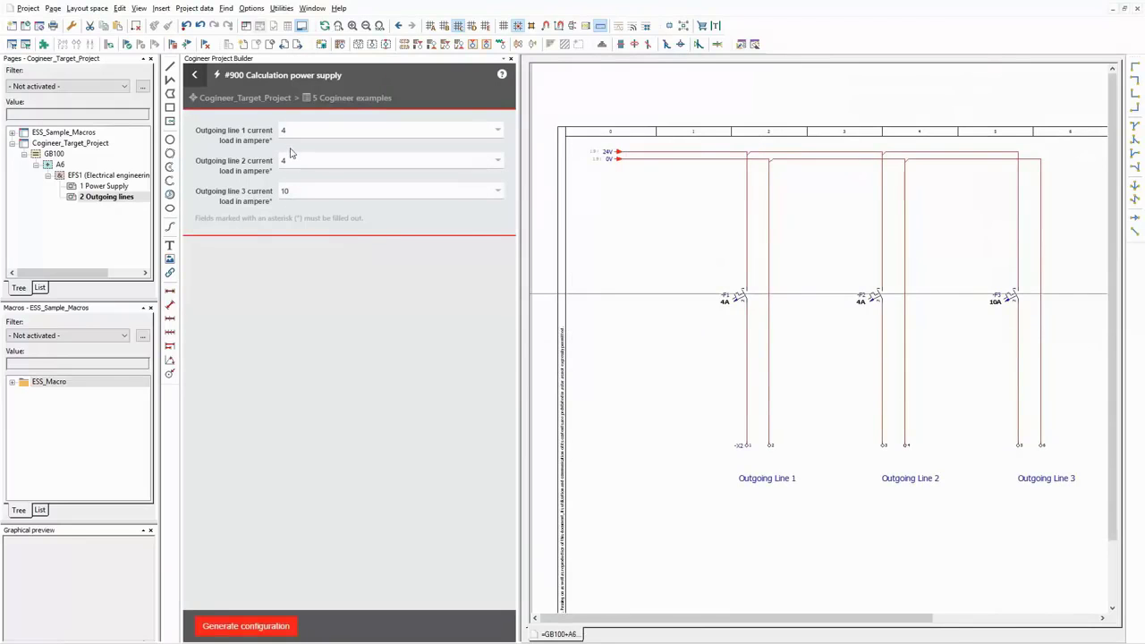
{"action": "left_click_drag", "start_coordinate": [683, 281], "coordinate": [1062, 324]}
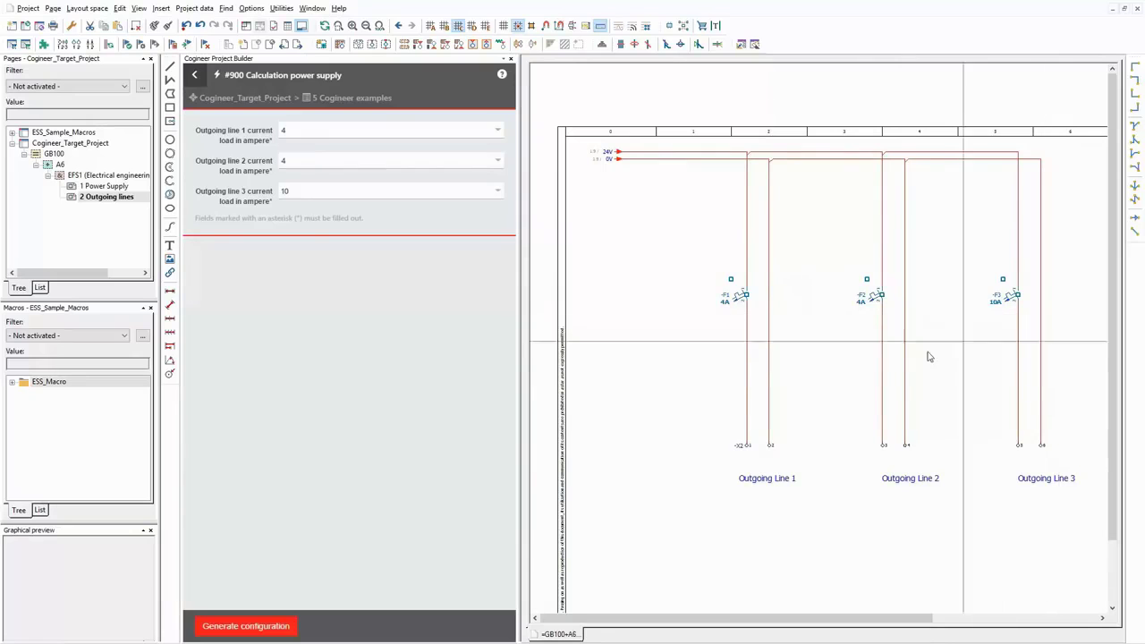
{"action": "left_click", "coordinate": [104, 185]}
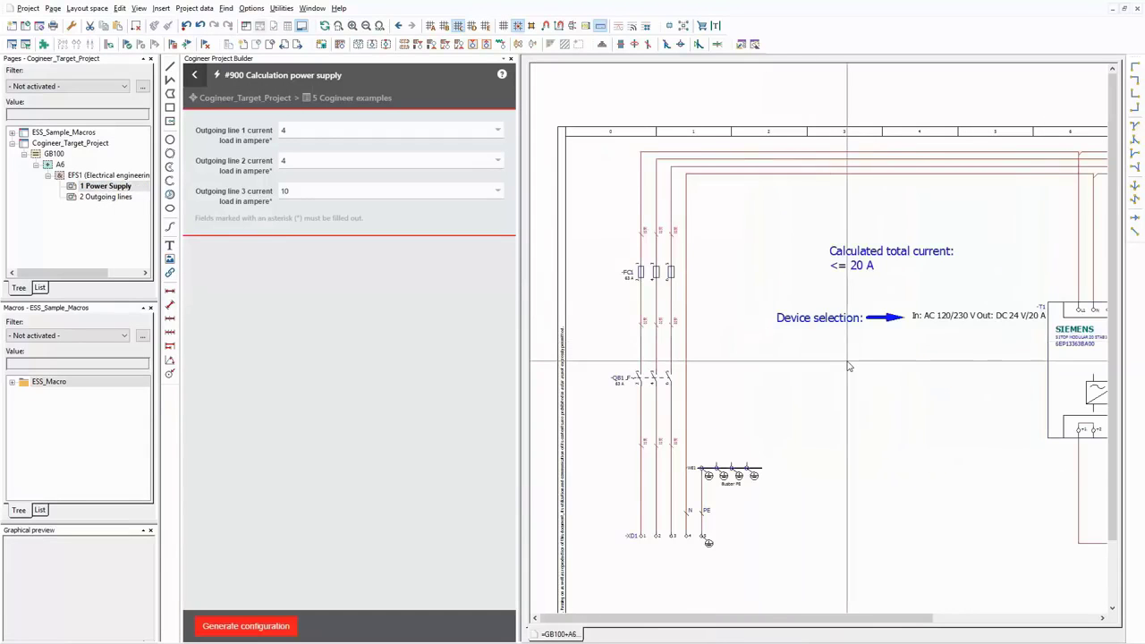
{"action": "scroll", "coordinate": [848, 363], "scroll_direction": "down", "scroll_amount": 2}
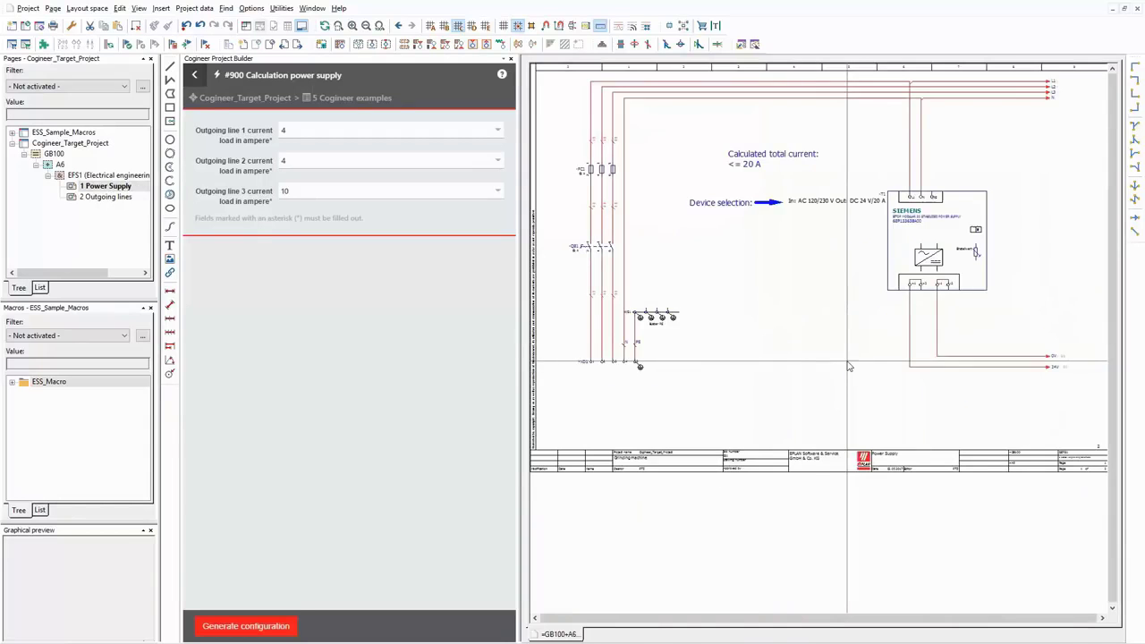
{"action": "left_click_drag", "start_coordinate": [683, 137], "coordinate": [1009, 310]}
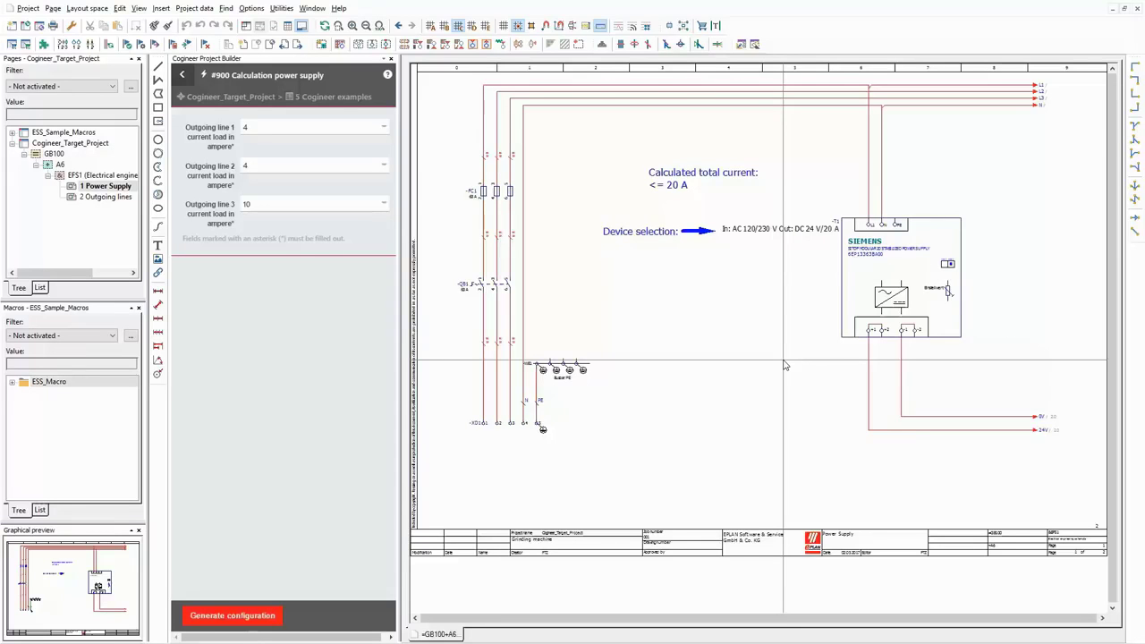
Open the Cogineer Designer and display the elements of the configurator 5 Cogineer examples at a slightly reduced zoom.
{"action": "left_click", "coordinate": [281, 9]}
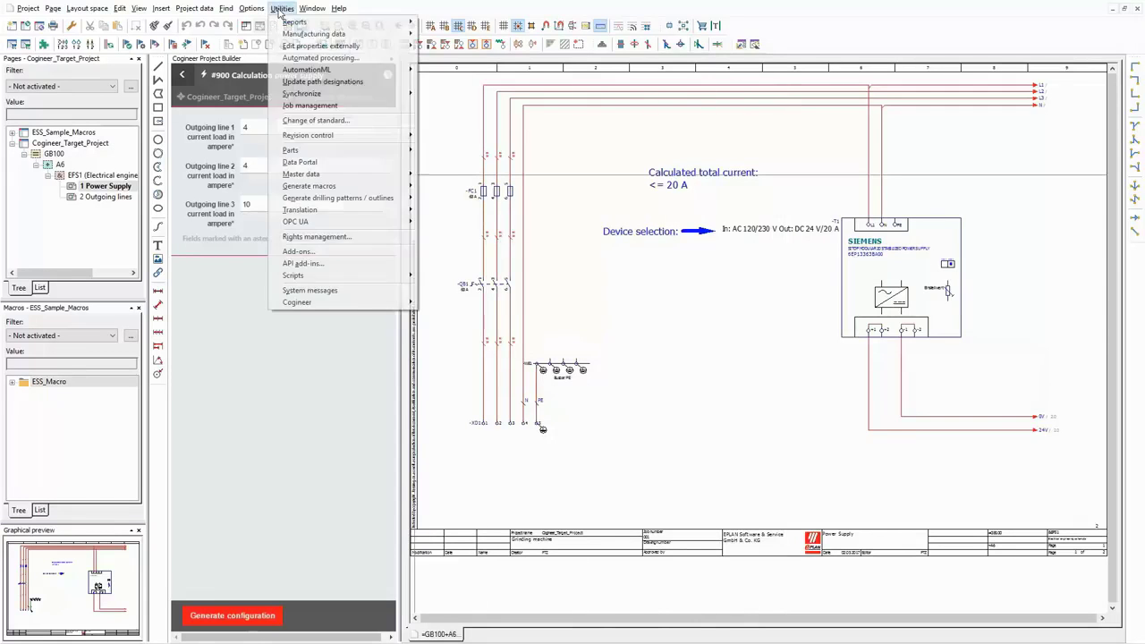
{"action": "mouse_move", "coordinate": [351, 303]}
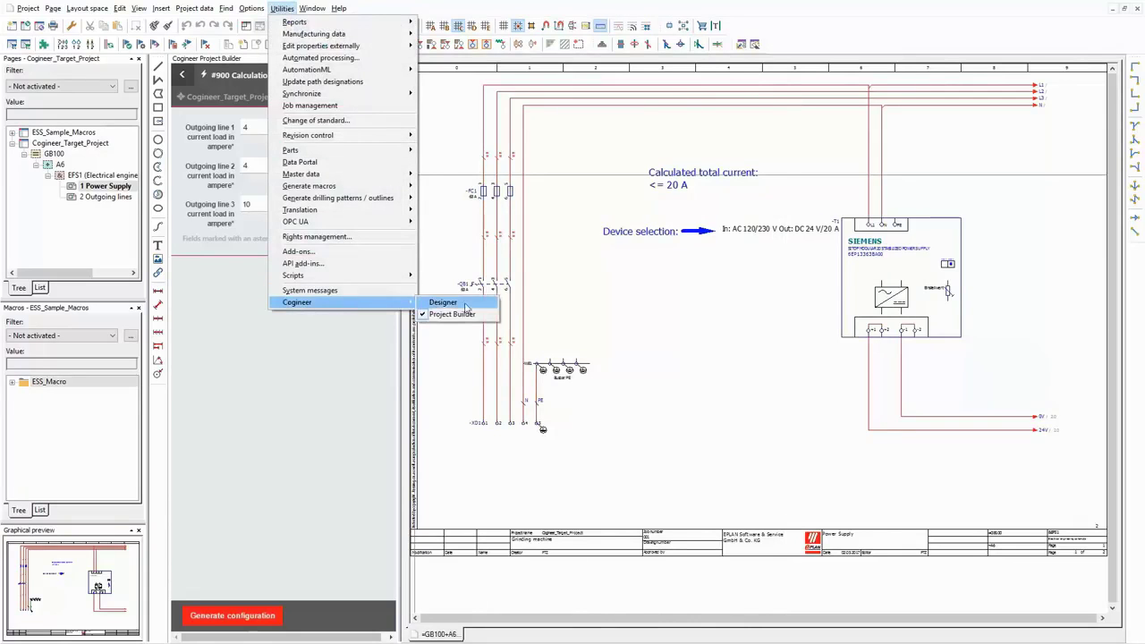
{"action": "left_click", "coordinate": [468, 306]}
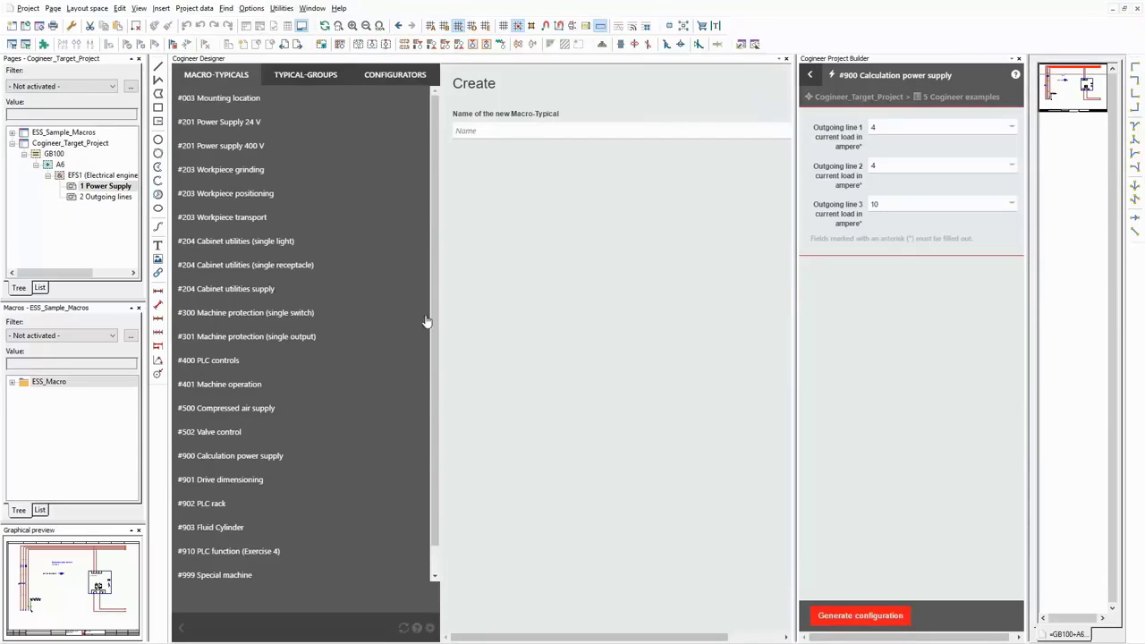
{"action": "left_click", "coordinate": [403, 77]}
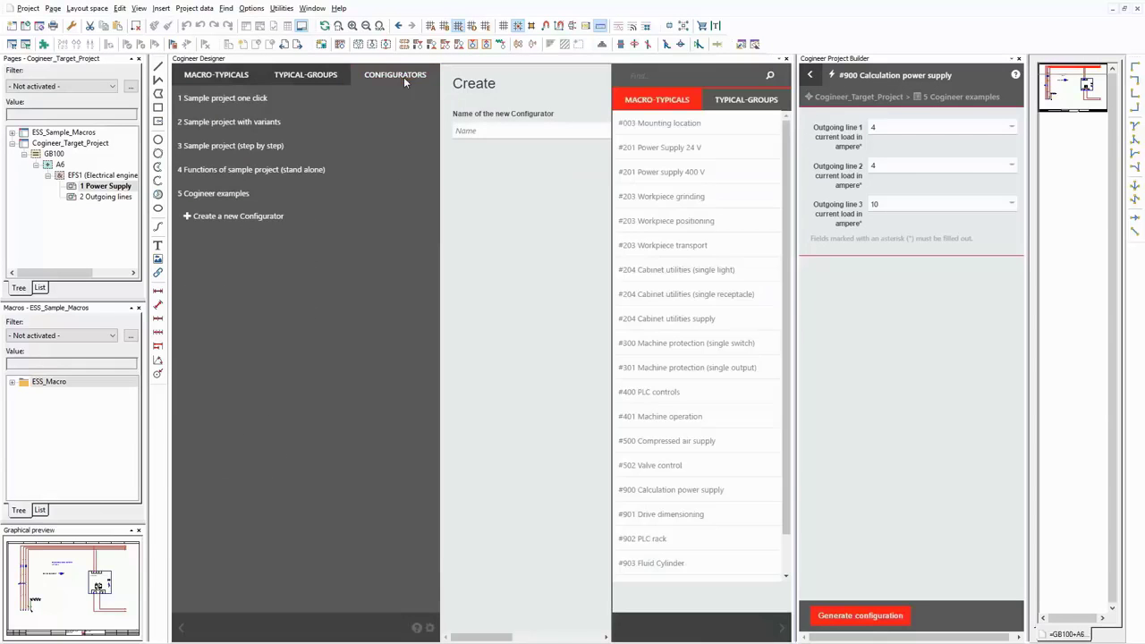
{"action": "left_click", "coordinate": [222, 197]}
{"action": "scroll", "coordinate": [524, 346], "scroll_direction": "down", "scroll_amount": 1, "text": "ctrl"}
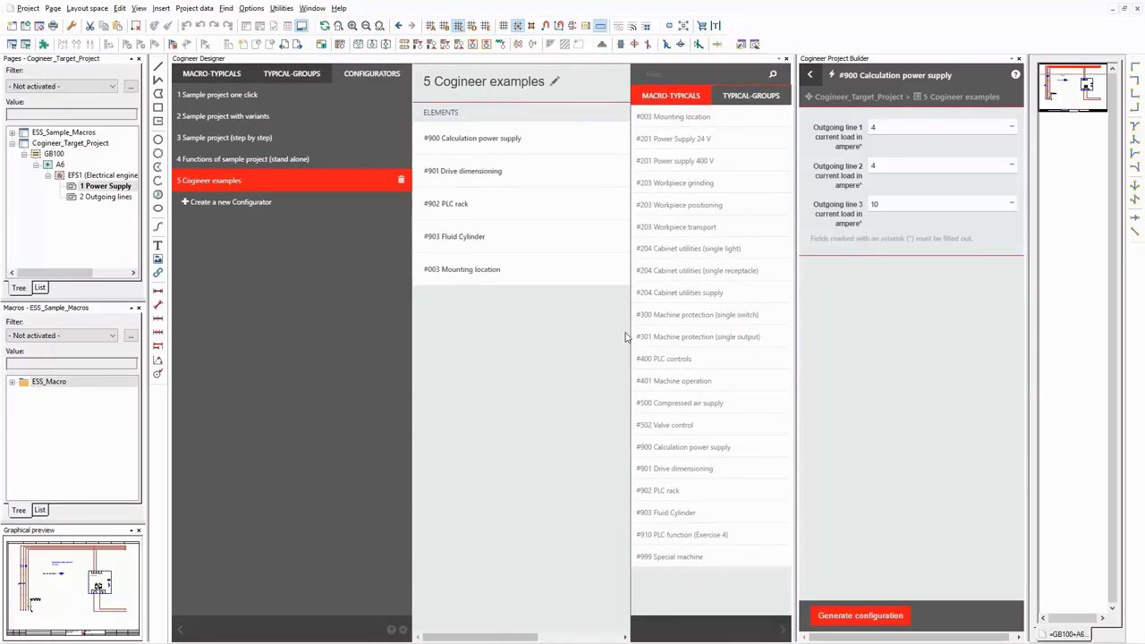
Locate the #900 Calculation power supply element in the configurator and open the Macro-Typical of that name.
{"action": "left_click", "coordinate": [509, 143]}
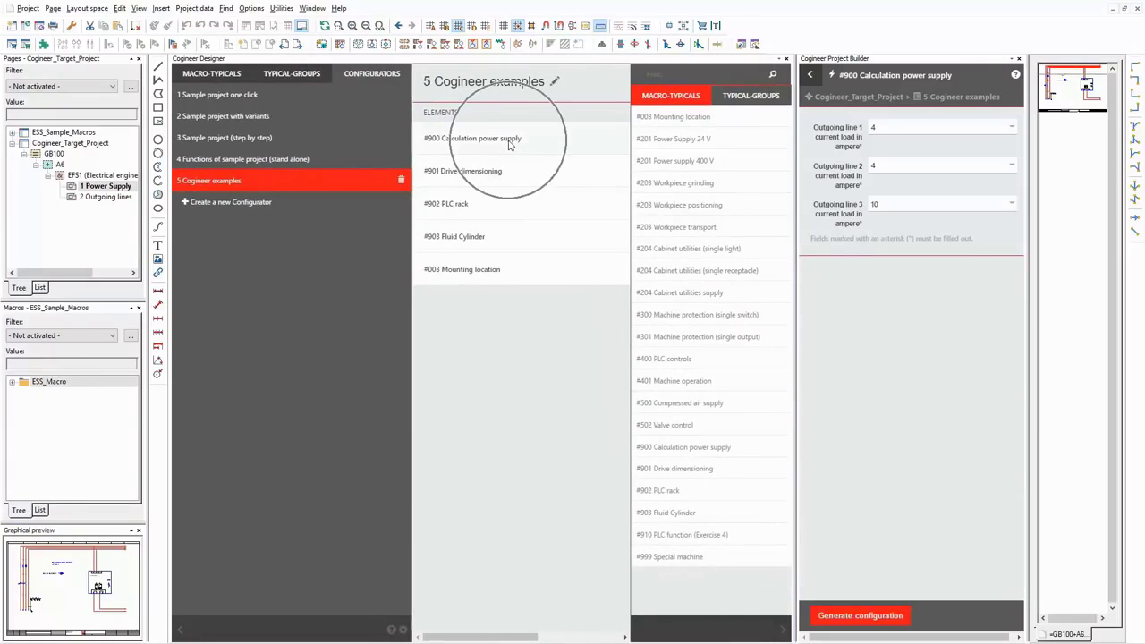
{"action": "left_click", "coordinate": [695, 449]}
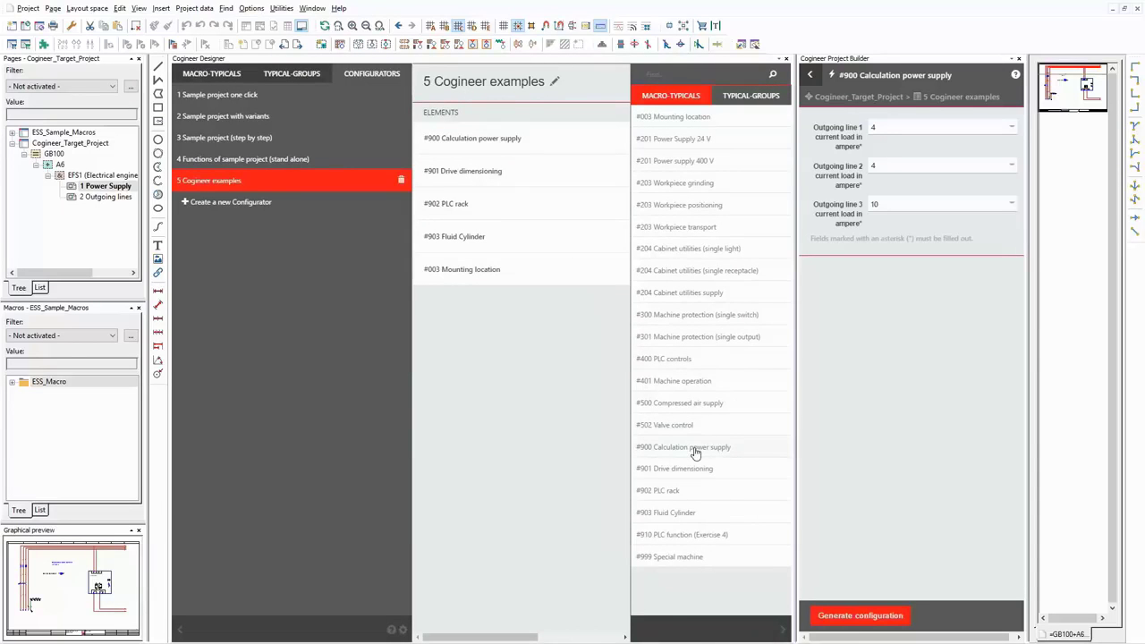
{"action": "left_click", "coordinate": [216, 75]}
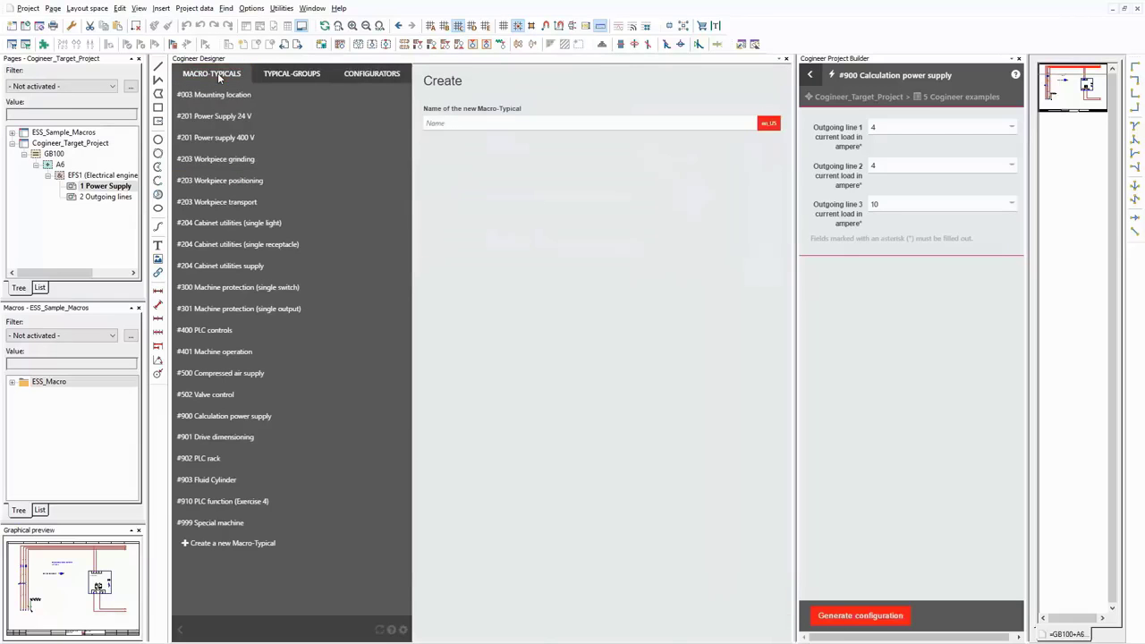
{"action": "left_click", "coordinate": [248, 419]}
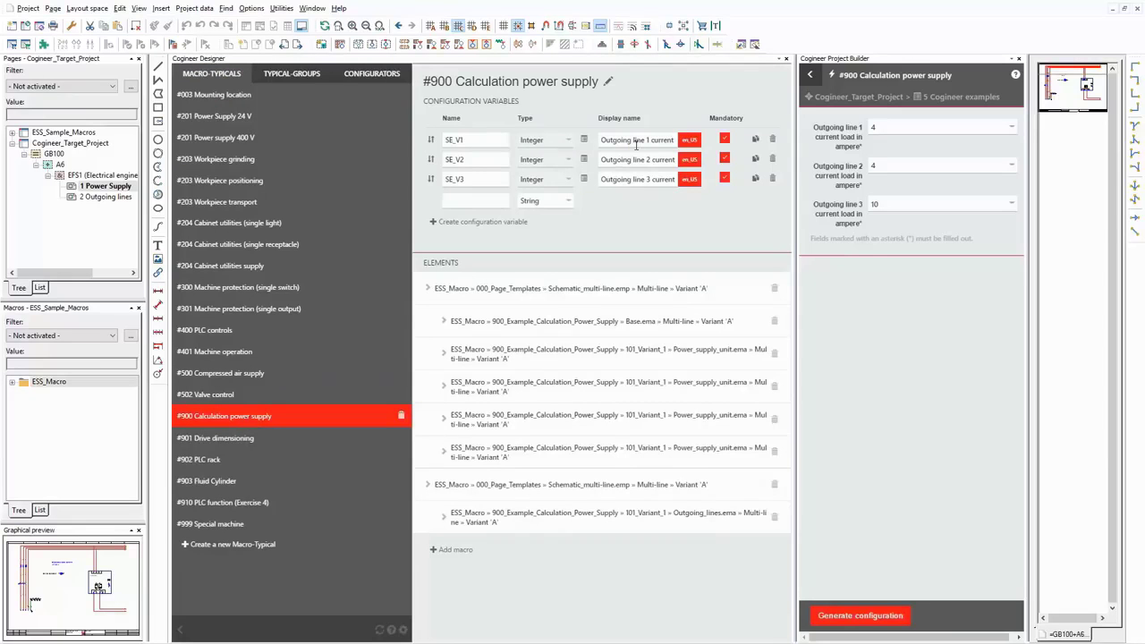
Review the display names of configuration variables SE_V1, SE_V2 and SE_V3, and close the Project Builder.
{"action": "left_click", "coordinate": [604, 140]}
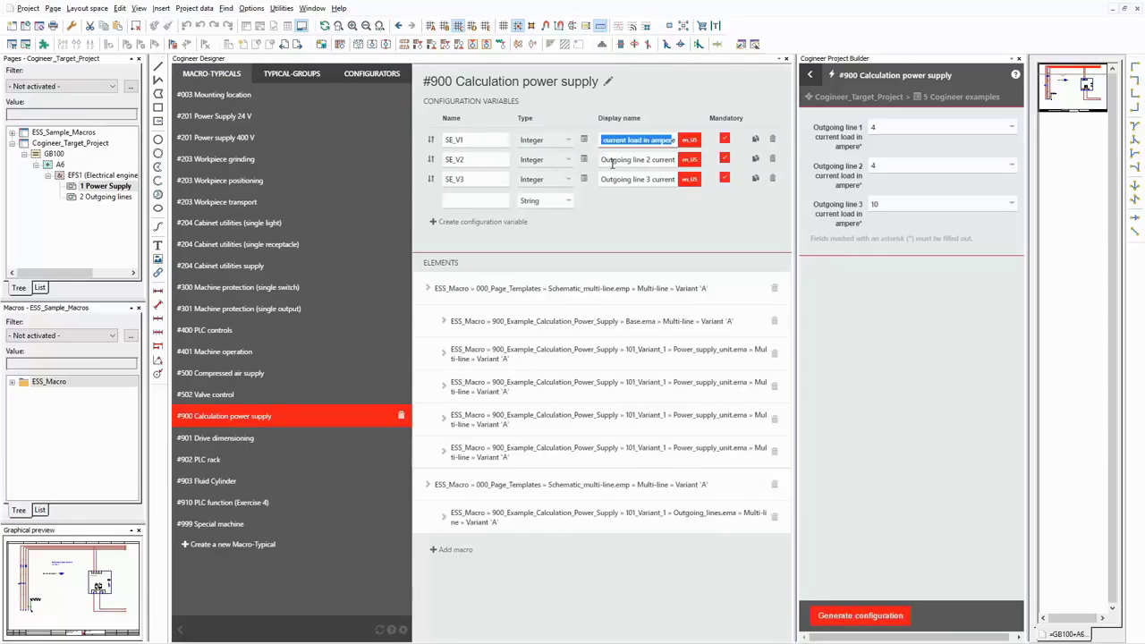
{"action": "left_click_drag", "start_coordinate": [621, 160], "coordinate": [645, 160]}
{"action": "left_click", "coordinate": [637, 181]}
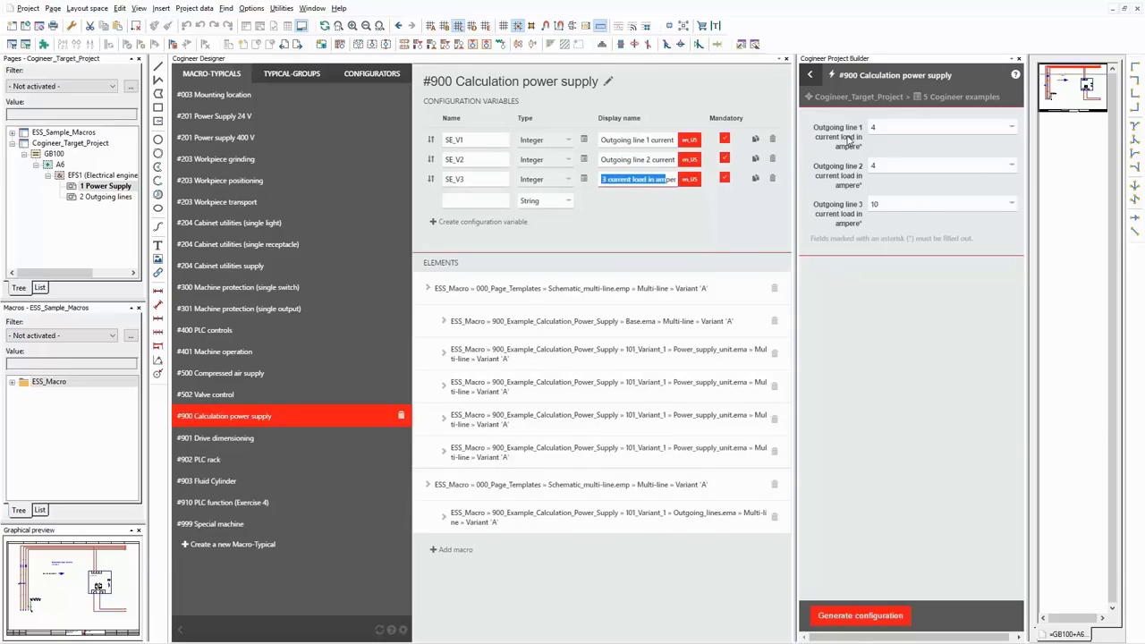
{"action": "left_click", "coordinate": [1019, 59]}
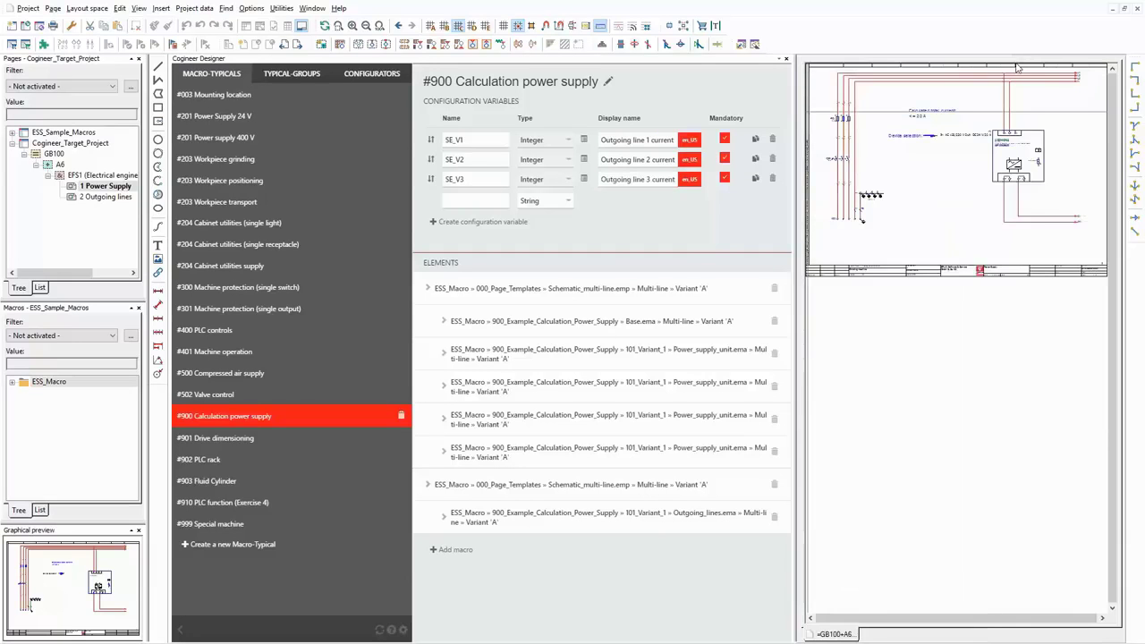
Examine the settings of the first Schematic_multi-line.emp page macro and of the Base.ema macro beneath it.
{"action": "left_click", "coordinate": [540, 296]}
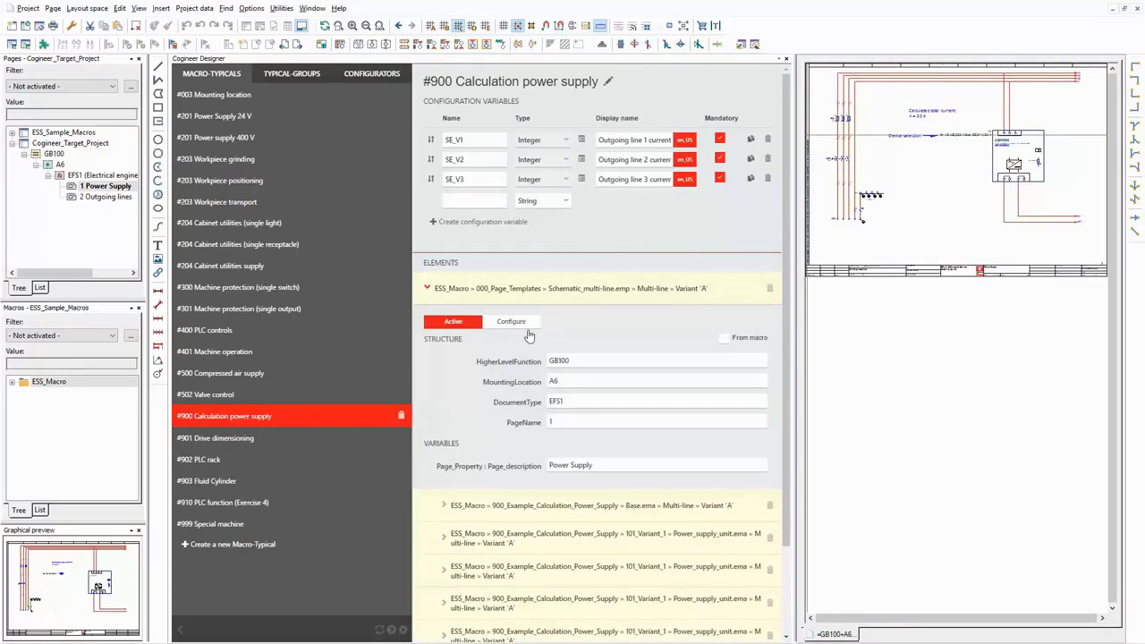
{"action": "left_click", "coordinate": [541, 292]}
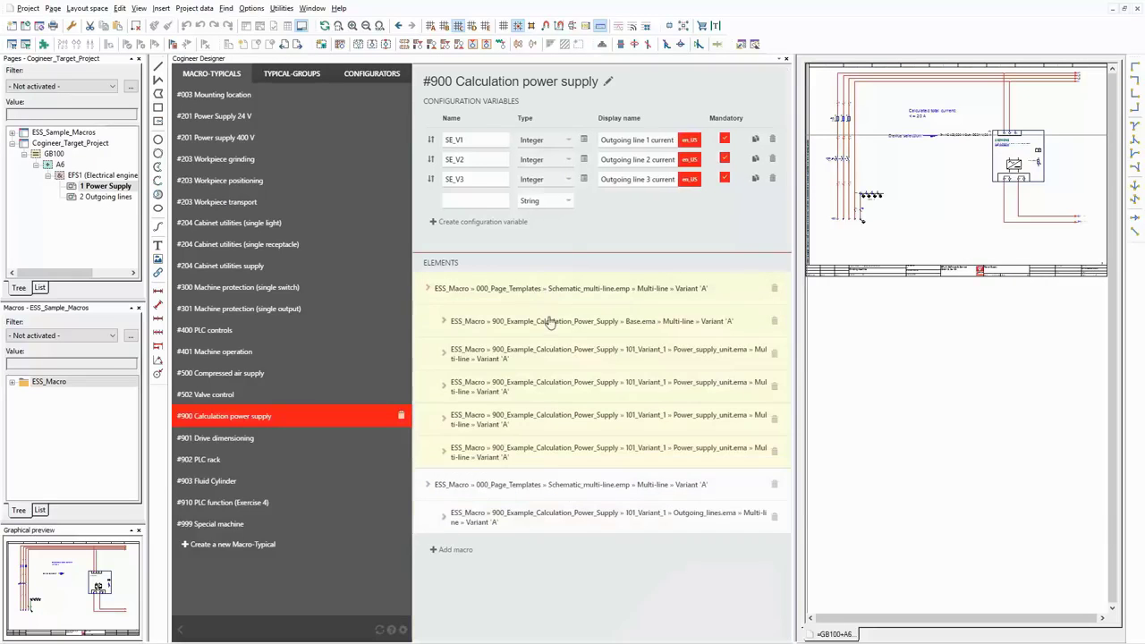
{"action": "left_click", "coordinate": [560, 323]}
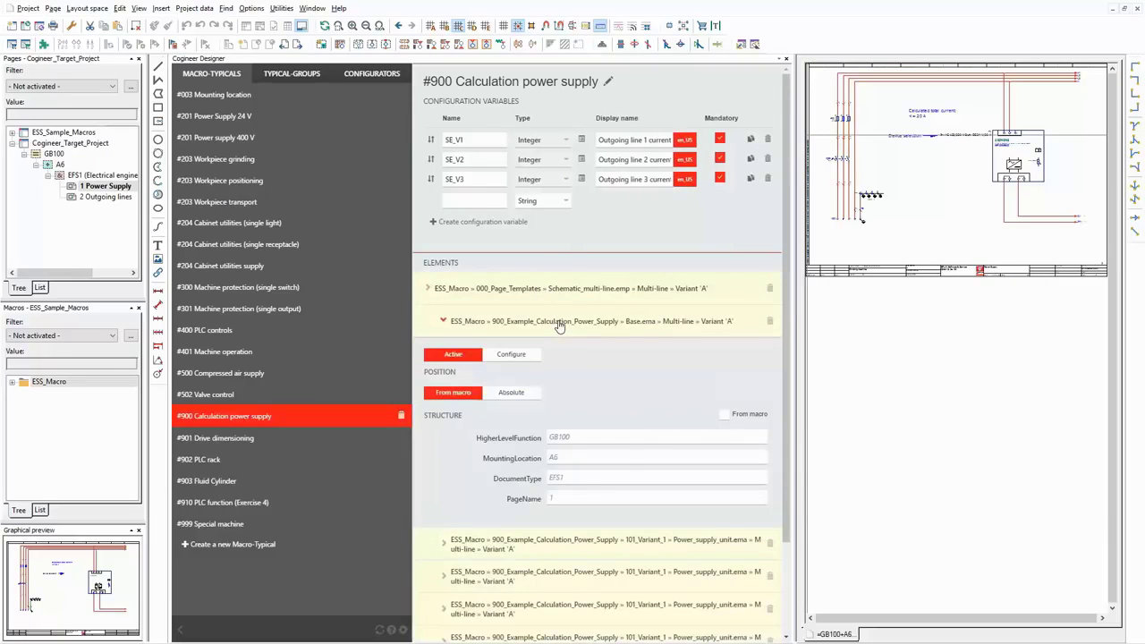
{"action": "scroll", "coordinate": [598, 353], "scroll_direction": "down", "scroll_amount": 3}
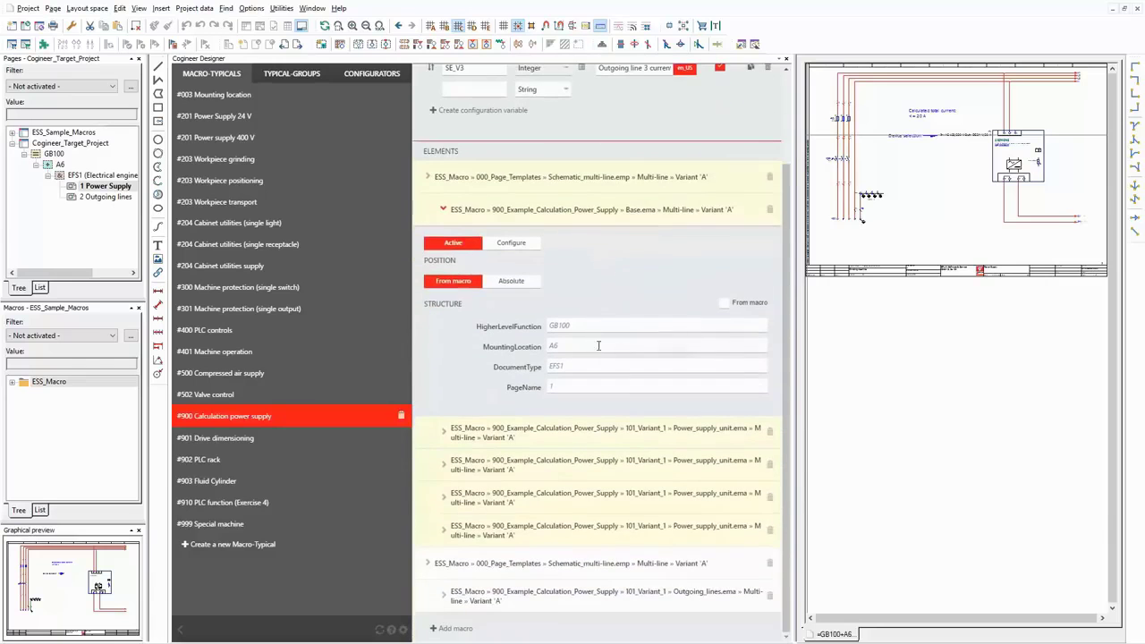
Examine the activation formula and the Power_supply_unit values of the first Power_supply_unit.ema macro in place of the Base.ema settings.
{"action": "left_click", "coordinate": [594, 215]}
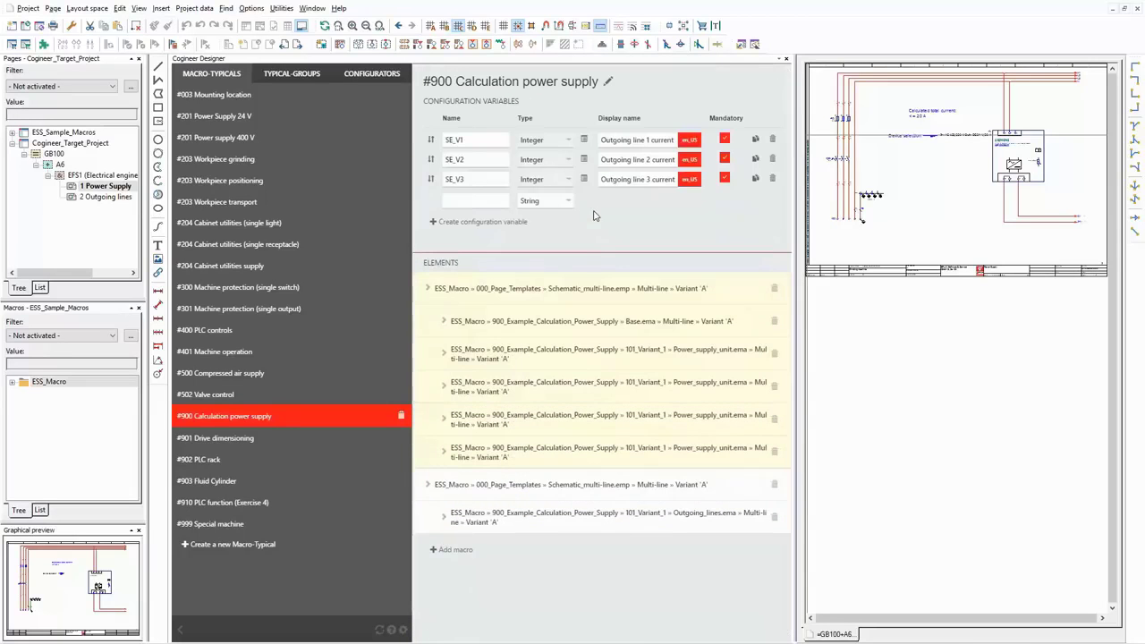
{"action": "left_click", "coordinate": [601, 355]}
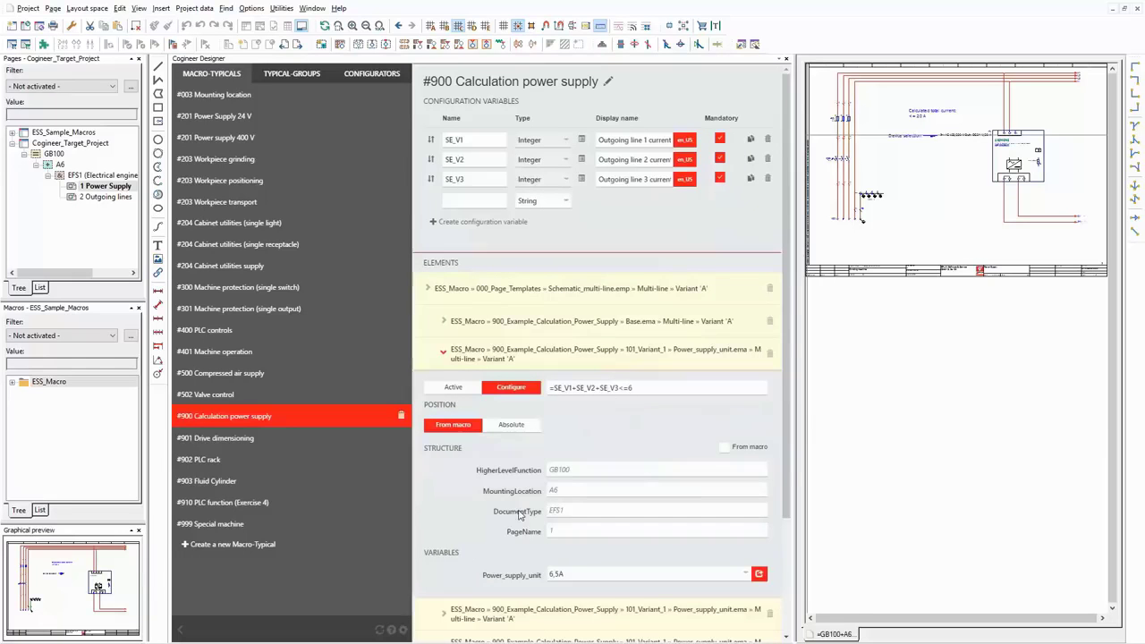
{"action": "left_click_drag", "start_coordinate": [648, 393], "coordinate": [543, 397]}
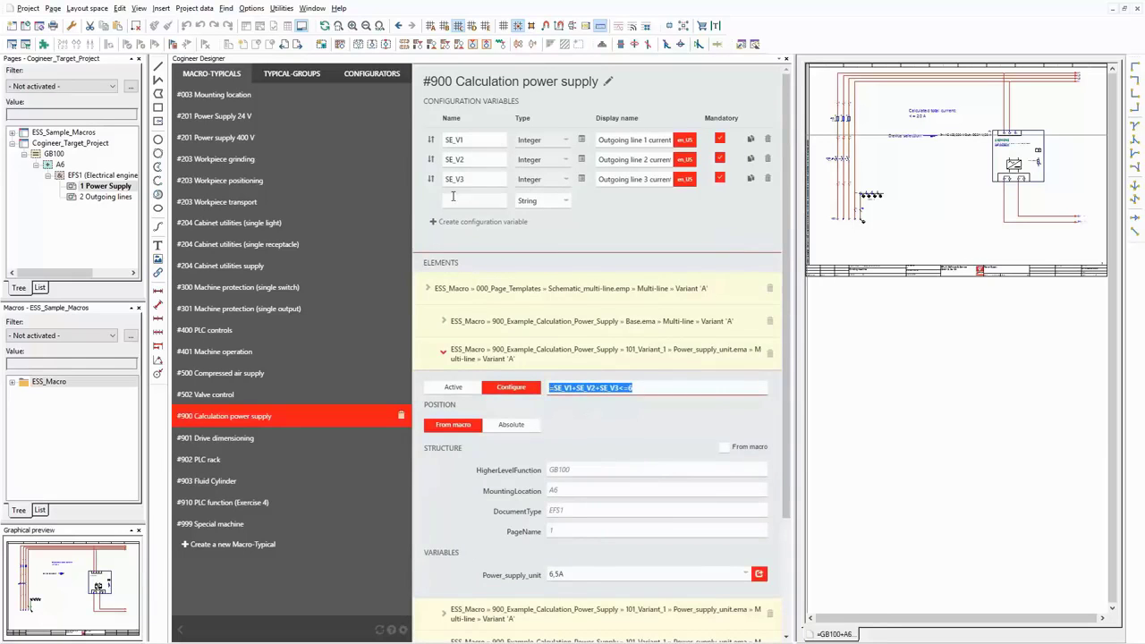
{"action": "left_click", "coordinate": [592, 572]}
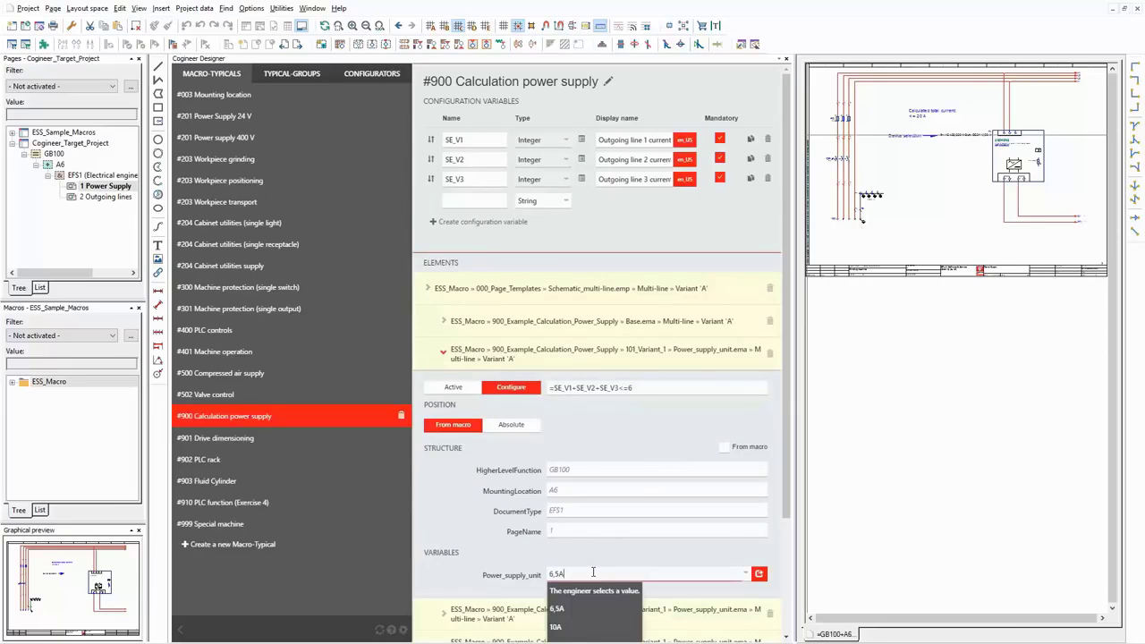
{"action": "left_click", "coordinate": [595, 574]}
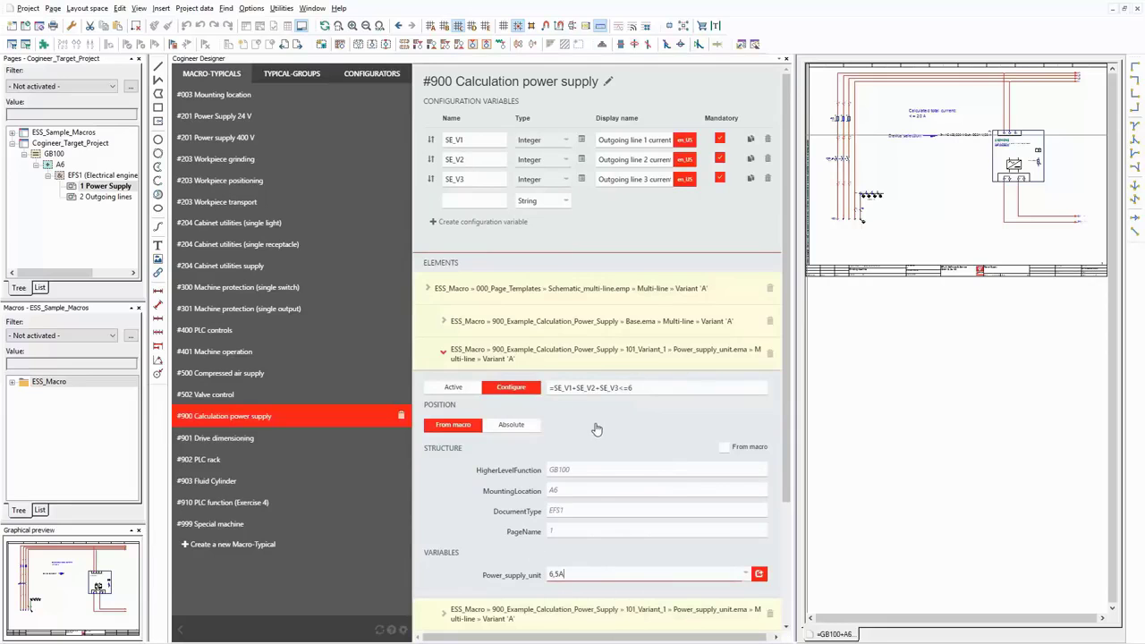
{"action": "scroll", "coordinate": [597, 429], "scroll_direction": "down", "scroll_amount": 3}
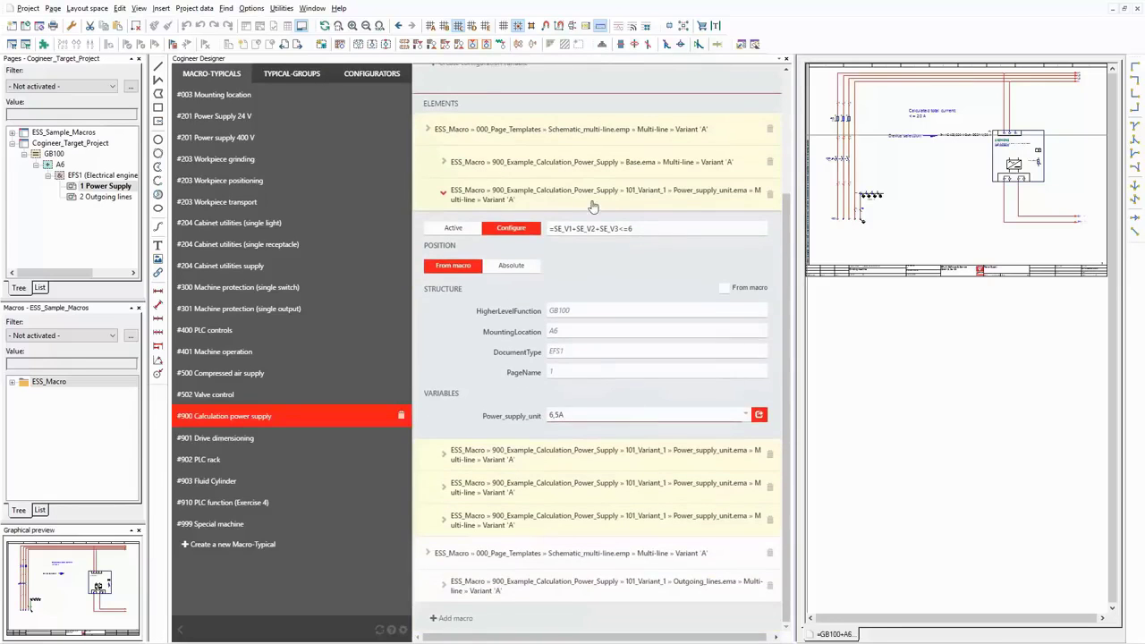
{"action": "left_click", "coordinate": [594, 195]}
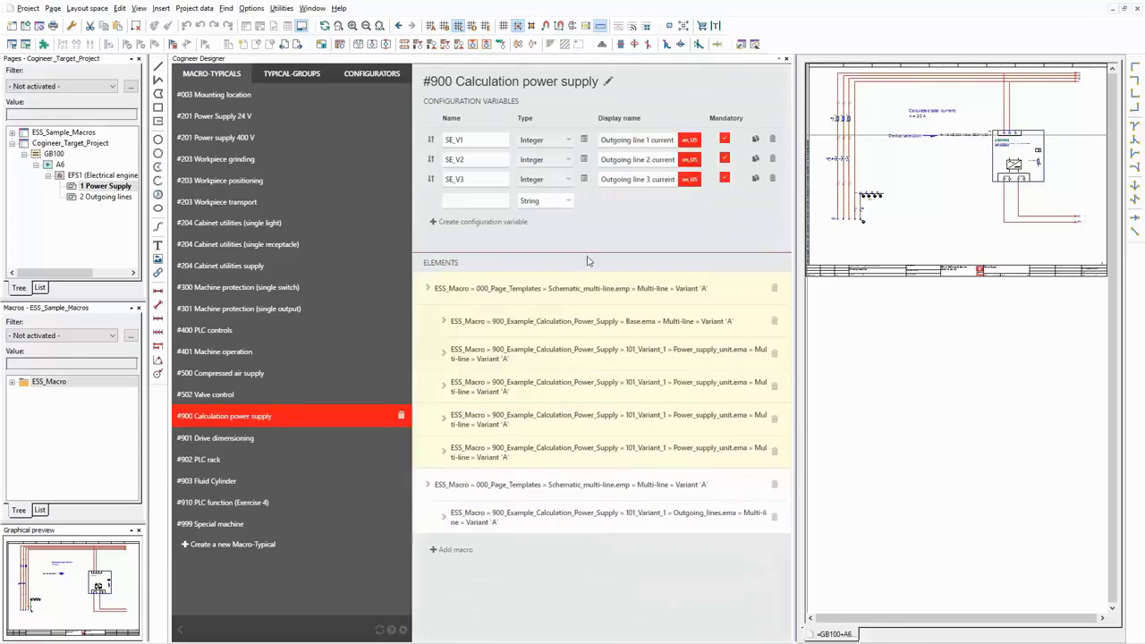
Examine both conditions of the formula and the Power_supply_unit value list of the second Power_supply_unit.ema macro, and collapse its settings.
{"action": "left_click", "coordinate": [606, 386]}
{"action": "left_click_drag", "start_coordinate": [640, 422], "coordinate": [627, 420]}
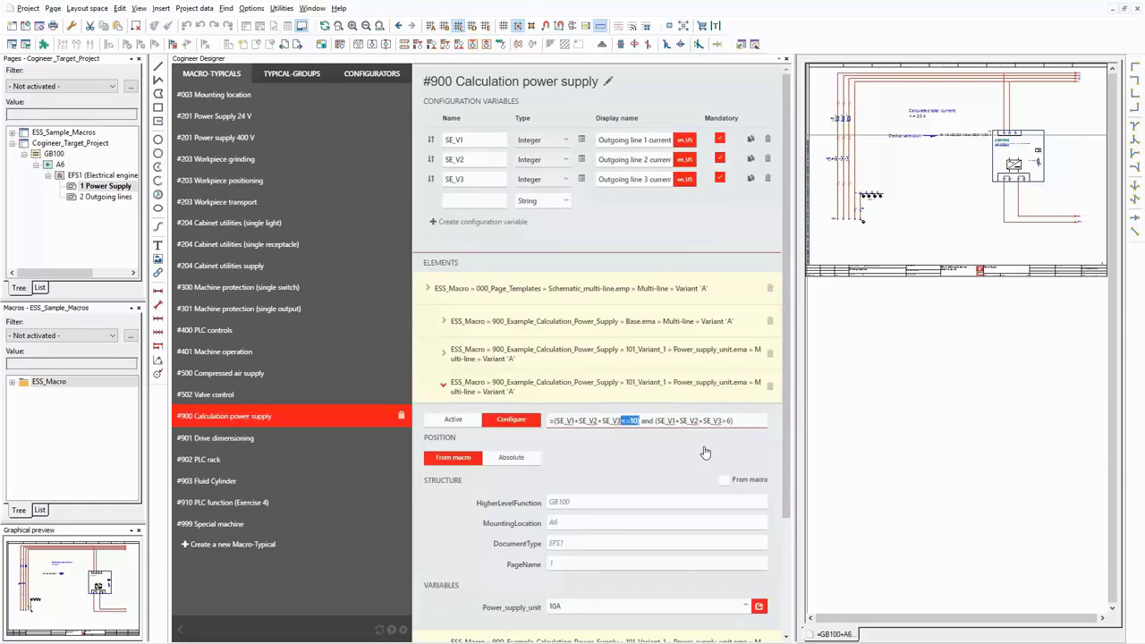
{"action": "left_click", "coordinate": [713, 420]}
{"action": "left_click_drag", "start_coordinate": [713, 421], "coordinate": [733, 421]}
{"action": "scroll", "coordinate": [591, 446], "scroll_direction": "down", "scroll_amount": 3}
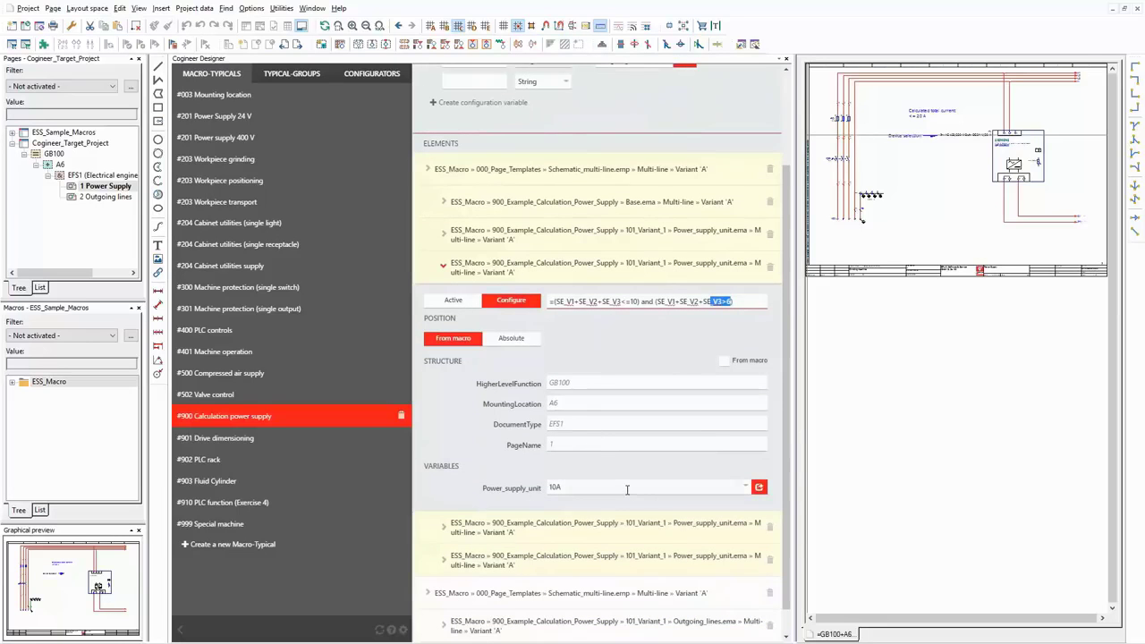
{"action": "left_click", "coordinate": [628, 489]}
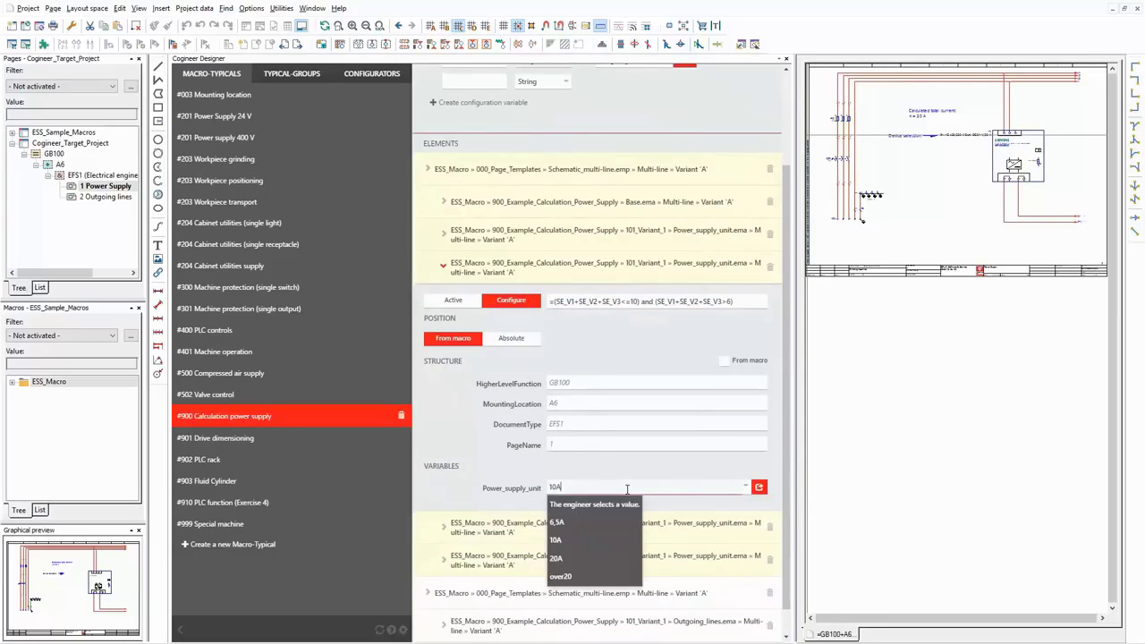
{"action": "left_click", "coordinate": [628, 489]}
{"action": "left_click", "coordinate": [582, 270]}
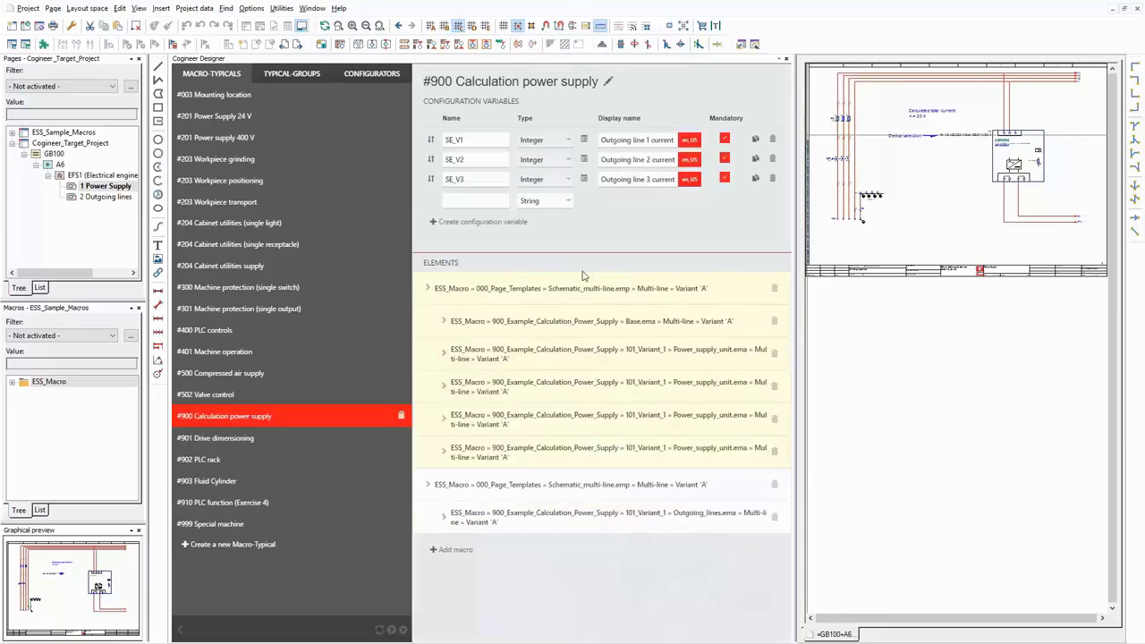
Review the upper and lower current limits and the Power_supply_unit value of the third Power_supply_unit.ema macro, and collapse its settings.
{"action": "left_click", "coordinate": [614, 420]}
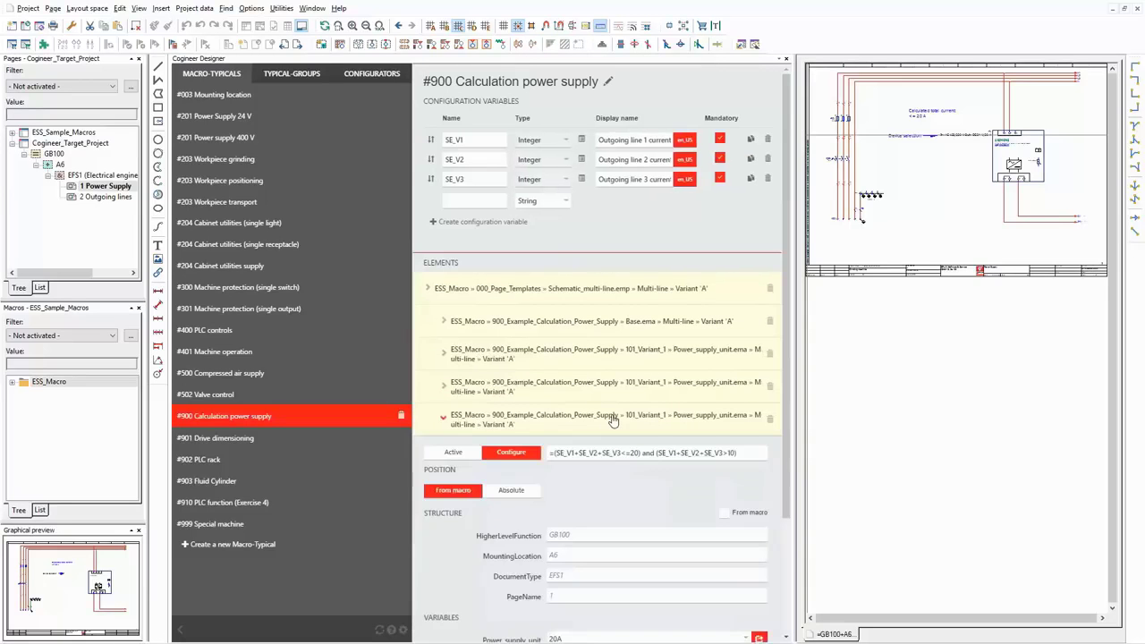
{"action": "scroll", "coordinate": [615, 394], "scroll_direction": "down", "scroll_amount": 2}
{"action": "left_click_drag", "start_coordinate": [639, 333], "coordinate": [626, 334]}
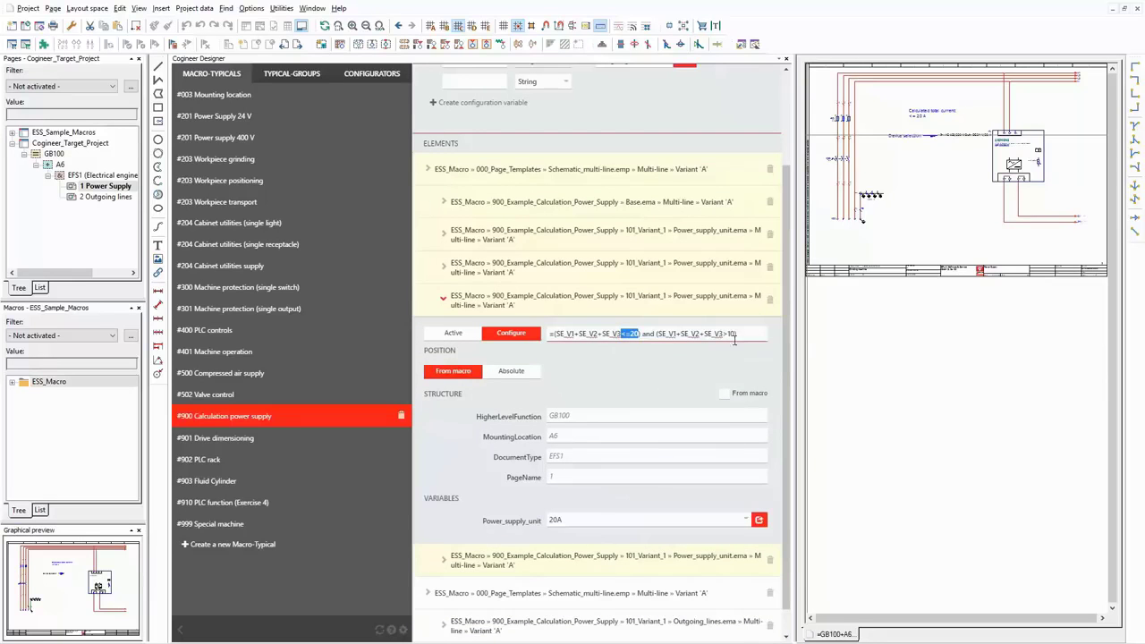
{"action": "left_click_drag", "start_coordinate": [735, 333], "coordinate": [721, 334]}
{"action": "double_click", "coordinate": [570, 521]}
{"action": "scroll", "coordinate": [496, 501], "scroll_direction": "down", "scroll_amount": 1}
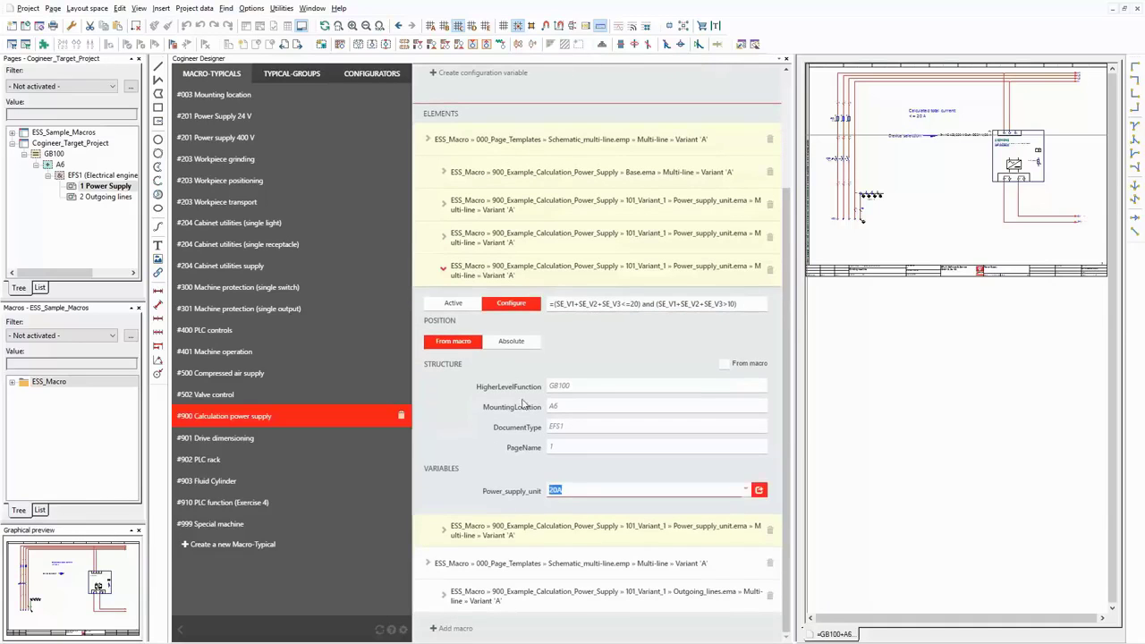
{"action": "left_click", "coordinate": [574, 271]}
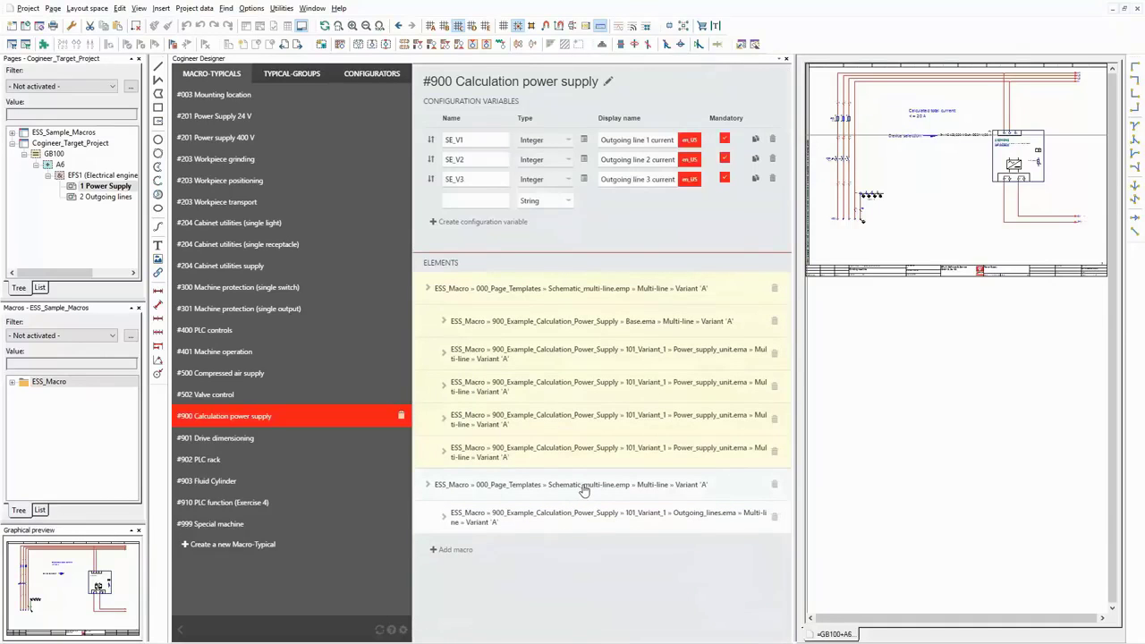
Check the current threshold in the formula and the Power_supply_unit value of the fourth Power_supply_unit.ema macro, and collapse its settings.
{"action": "left_click", "coordinate": [602, 452]}
{"action": "scroll", "coordinate": [601, 455], "scroll_direction": "down", "scroll_amount": 3}
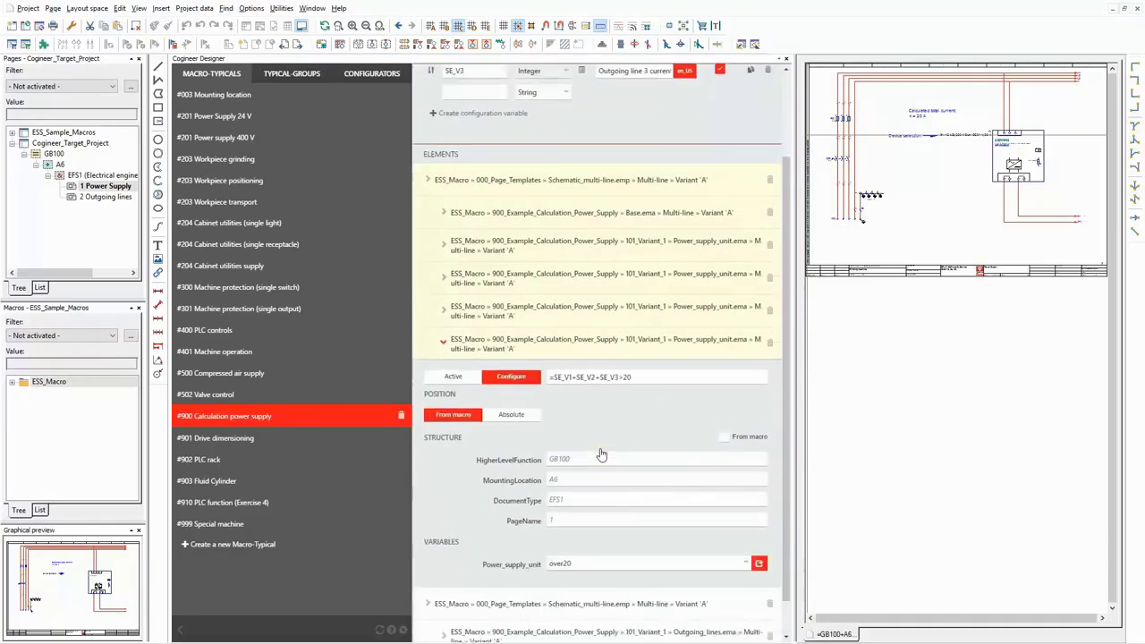
{"action": "double_click", "coordinate": [624, 336]}
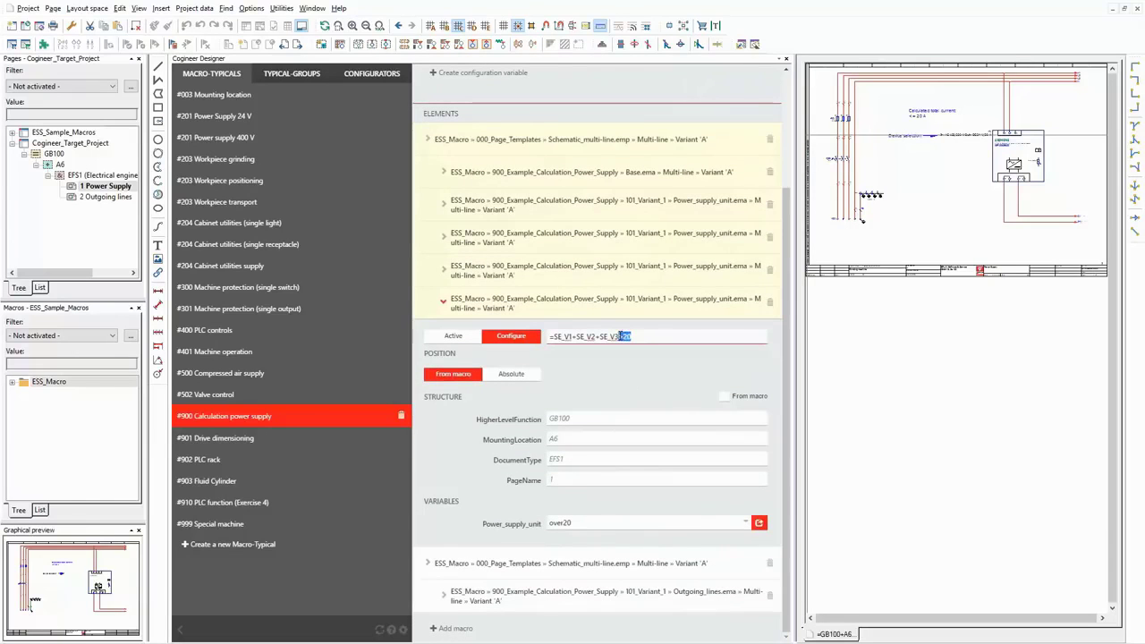
{"action": "double_click", "coordinate": [569, 523]}
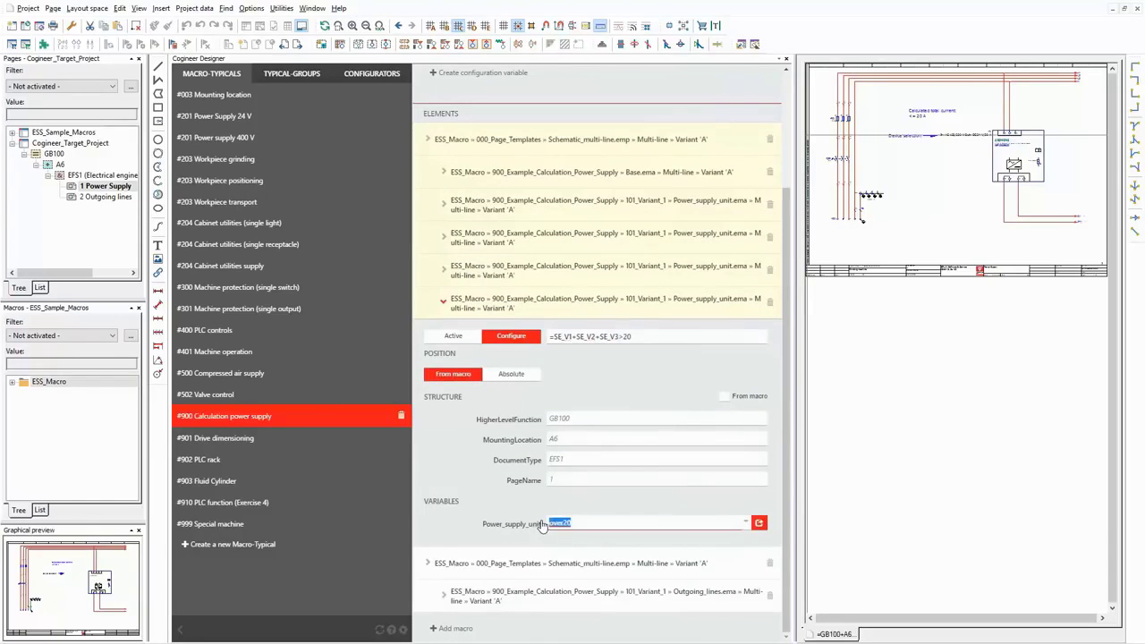
{"action": "left_click", "coordinate": [656, 305]}
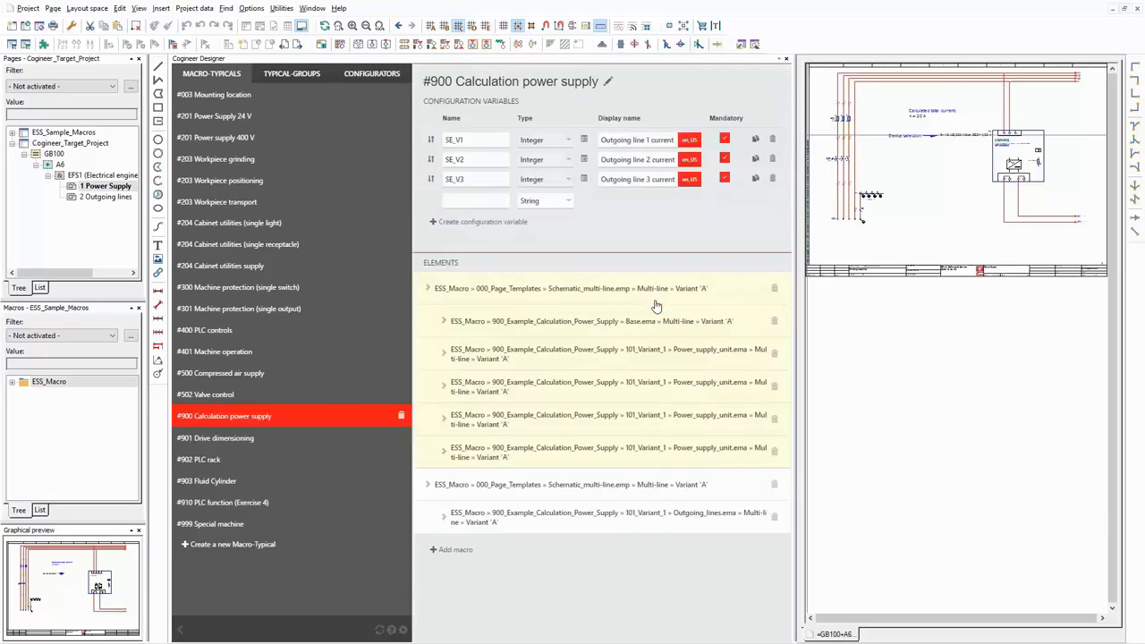
Review the structure and page description settings of the second Schematic_multi-line.emp page macro, and collapse them.
{"action": "left_click", "coordinate": [611, 489]}
{"action": "scroll", "coordinate": [610, 490], "scroll_direction": "down", "scroll_amount": 1}
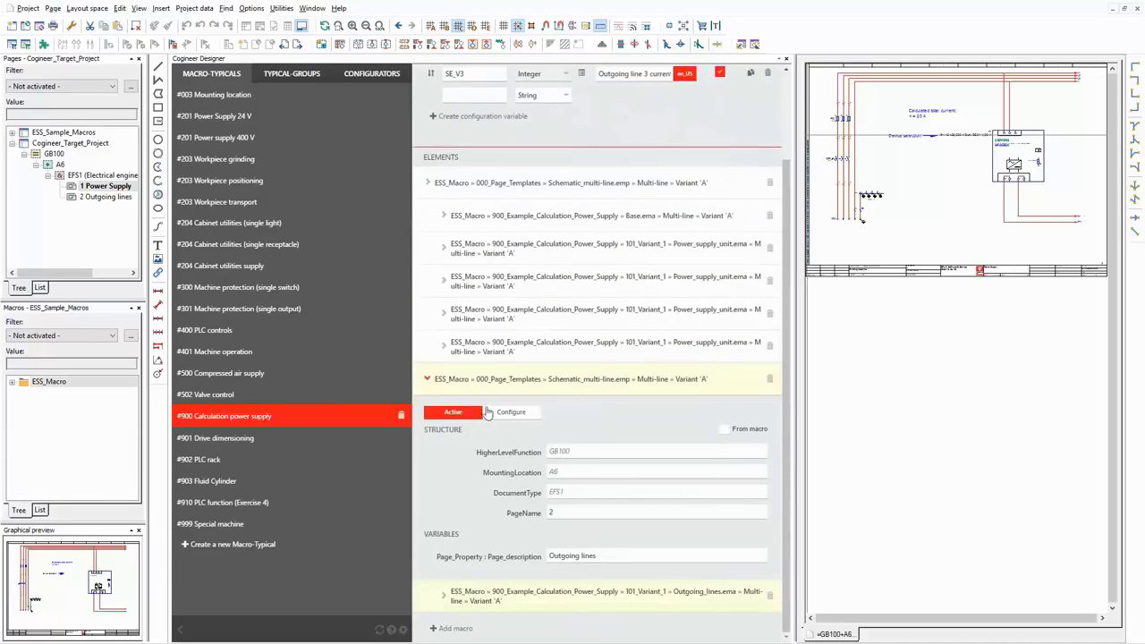
{"action": "left_click", "coordinate": [542, 383]}
Examine which configuration variables are assigned to Circuit_breaker1, Circuit_breaker2 and Circuit_breaker3 in the Outgoing_lines.ema macro, and collapse its settings.
{"action": "left_click", "coordinate": [565, 515]}
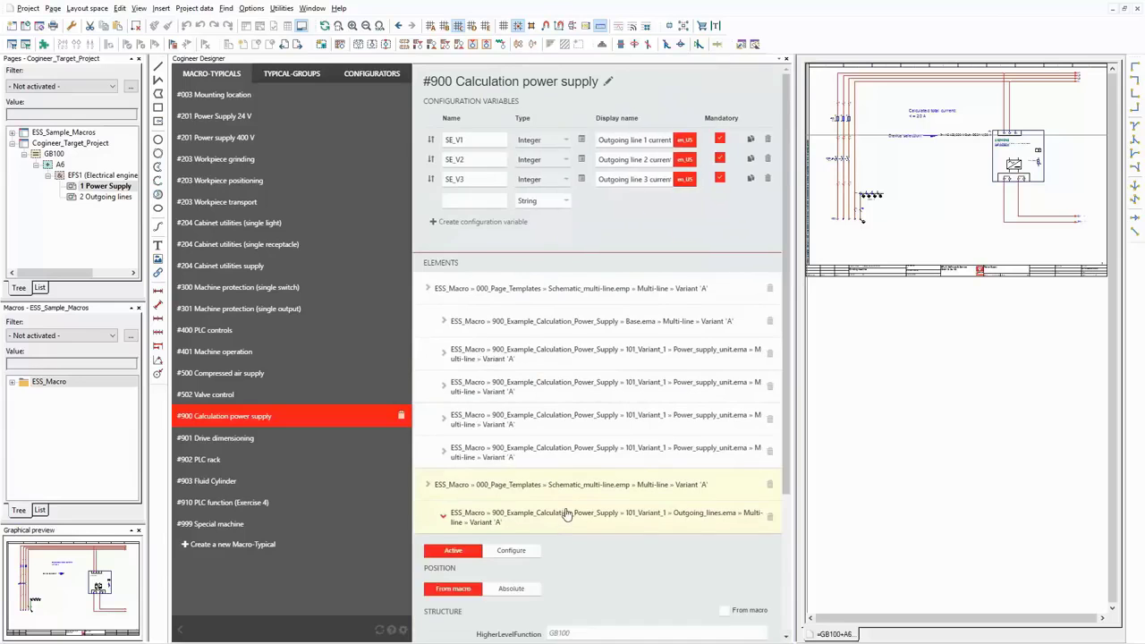
{"action": "scroll", "coordinate": [566, 515], "scroll_direction": "down", "scroll_amount": 2}
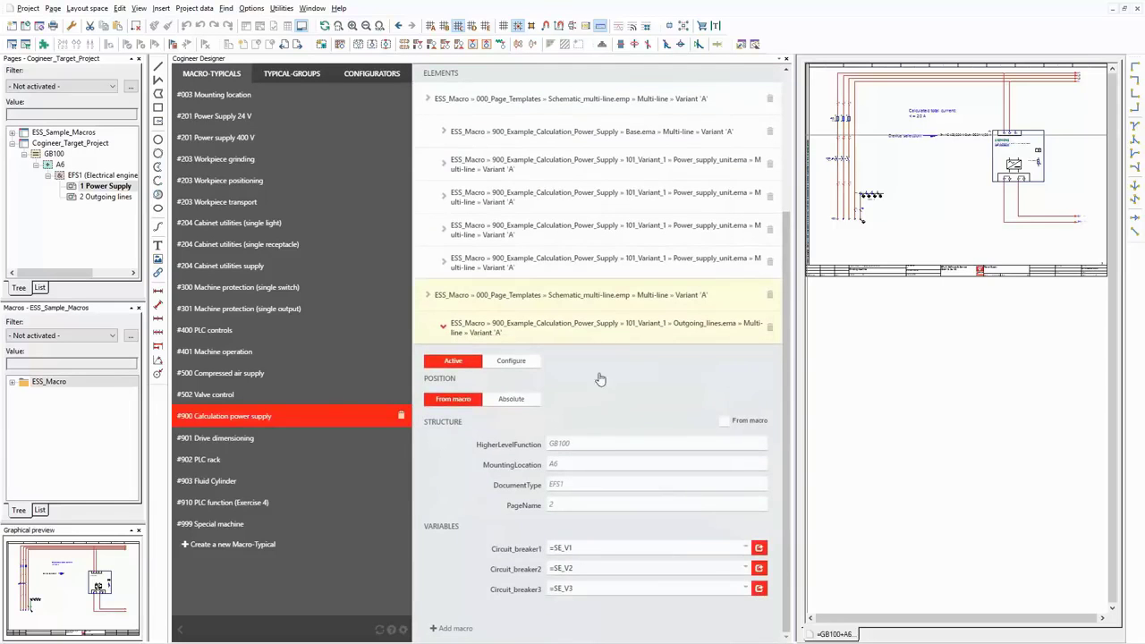
{"action": "left_click", "coordinate": [582, 548]}
{"action": "left_click", "coordinate": [580, 569]}
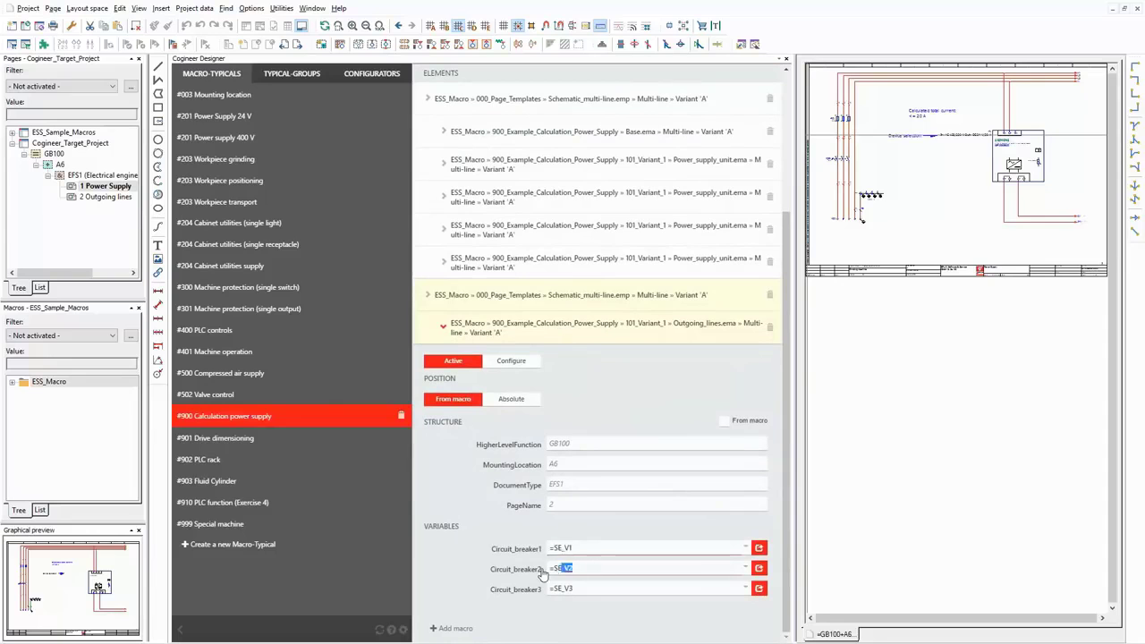
{"action": "left_click", "coordinate": [587, 588]}
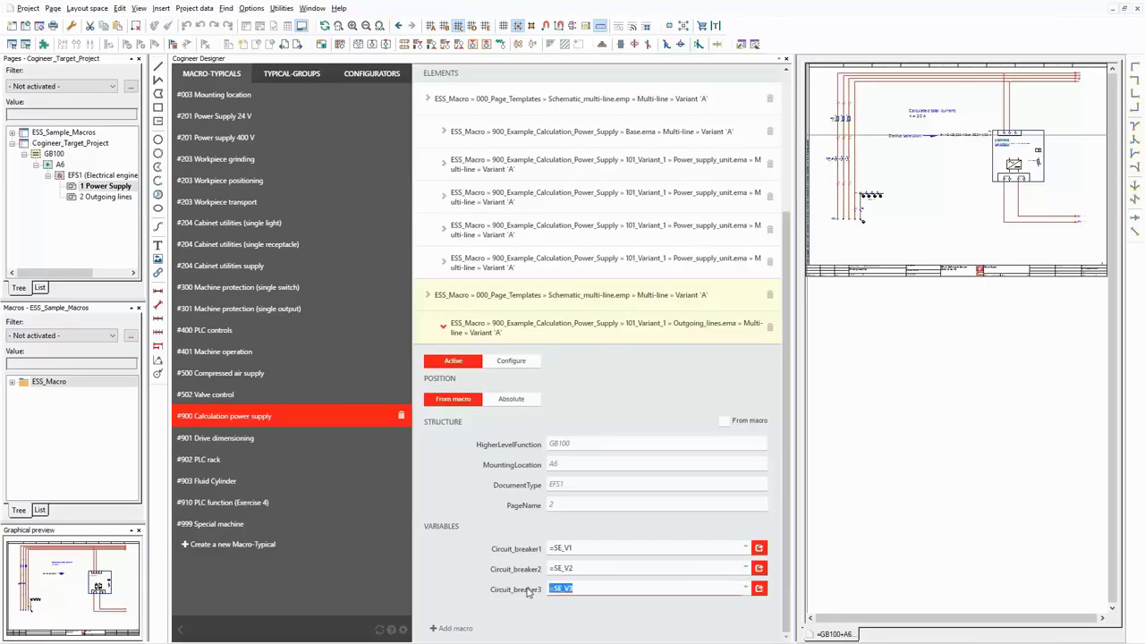
{"action": "left_click", "coordinate": [501, 528]}
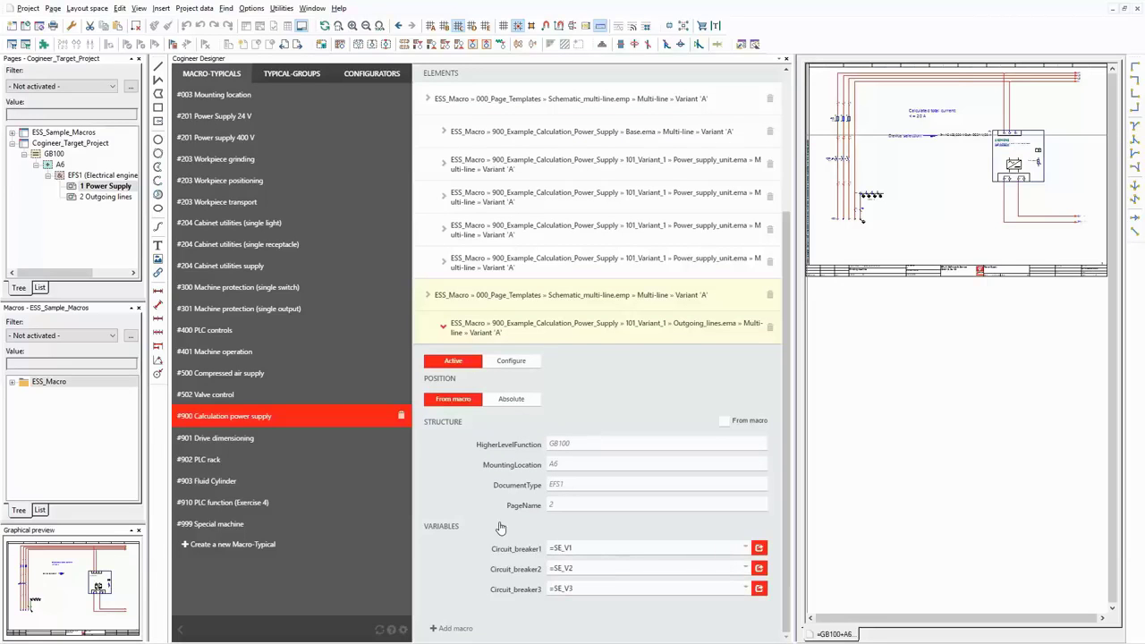
{"action": "left_click", "coordinate": [582, 327]}
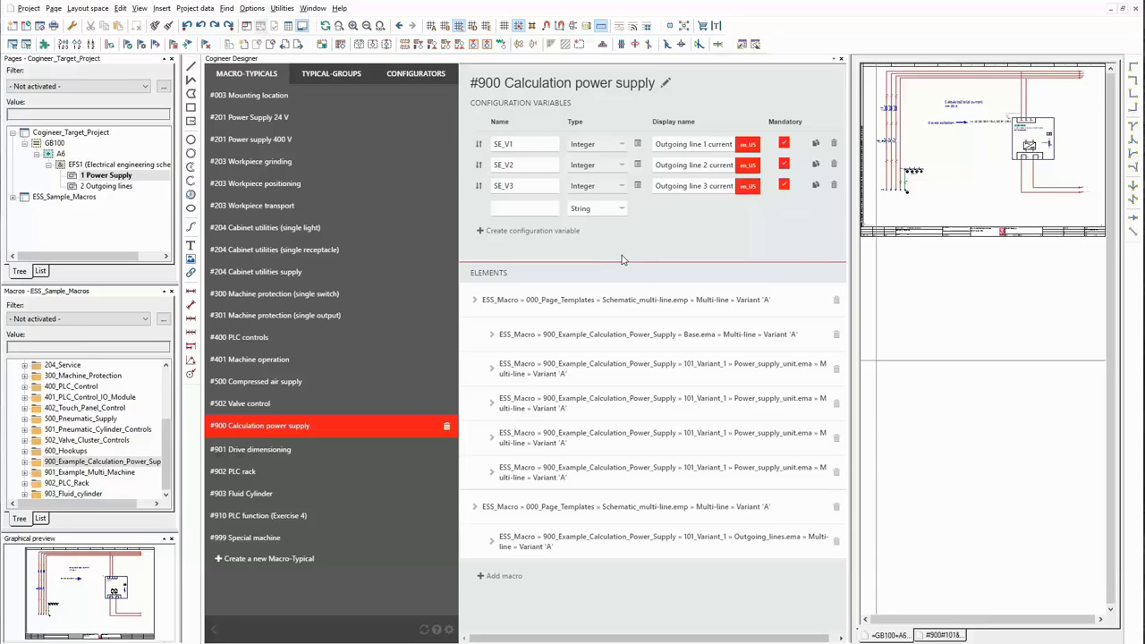
Close the Cogineer Designer, enlarge the macro navigator and expand the 900_Example_Calculation_Power_Supply folder.
{"action": "left_click", "coordinate": [837, 60]}
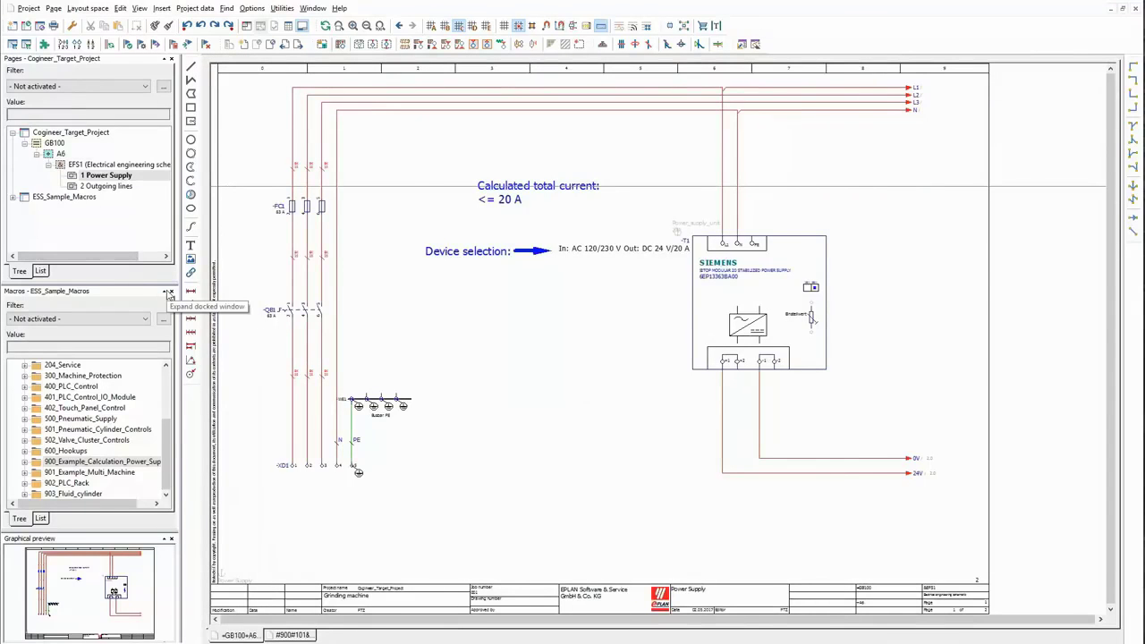
{"action": "left_click", "coordinate": [165, 293]}
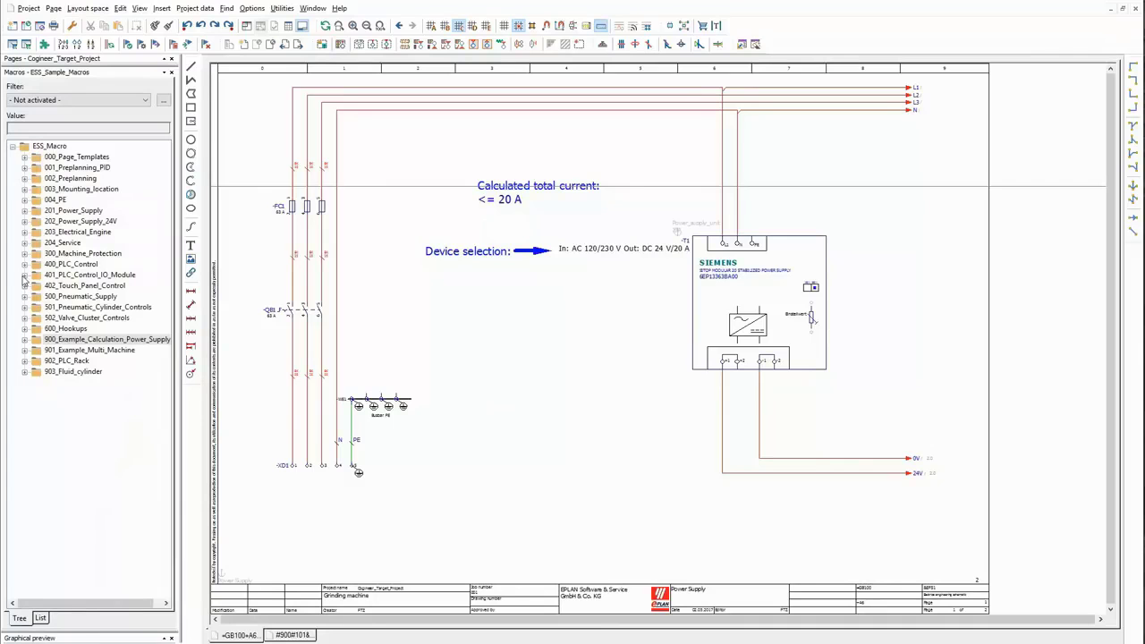
{"action": "left_click", "coordinate": [24, 340]}
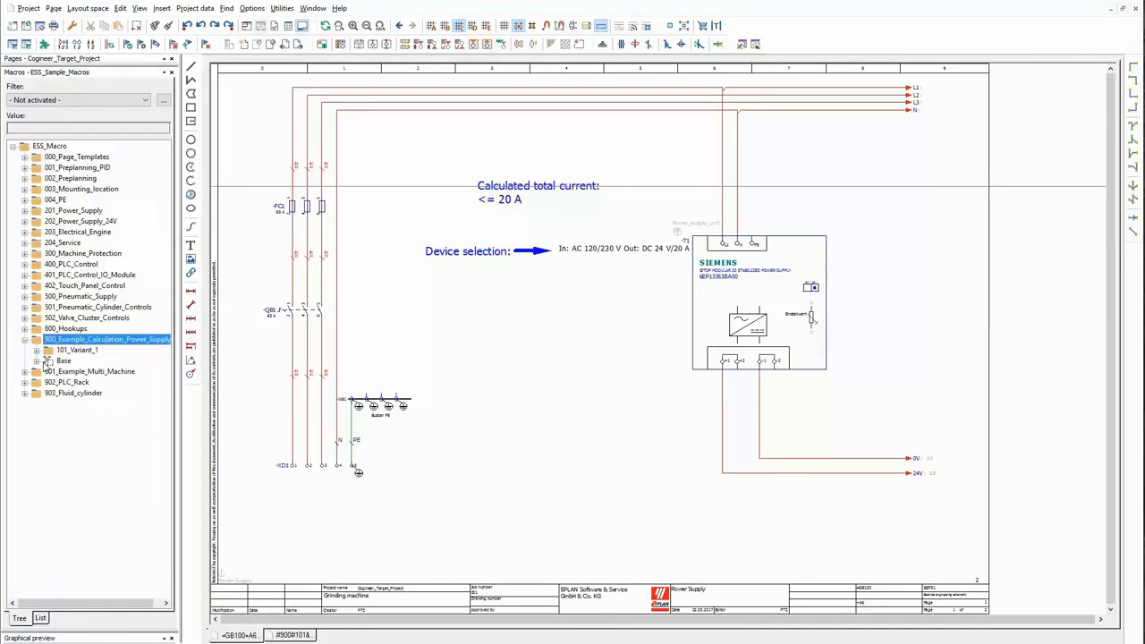
Display the graphic of Variant A of the multi-line Base macro on its macro project page.
{"action": "left_click", "coordinate": [38, 360]}
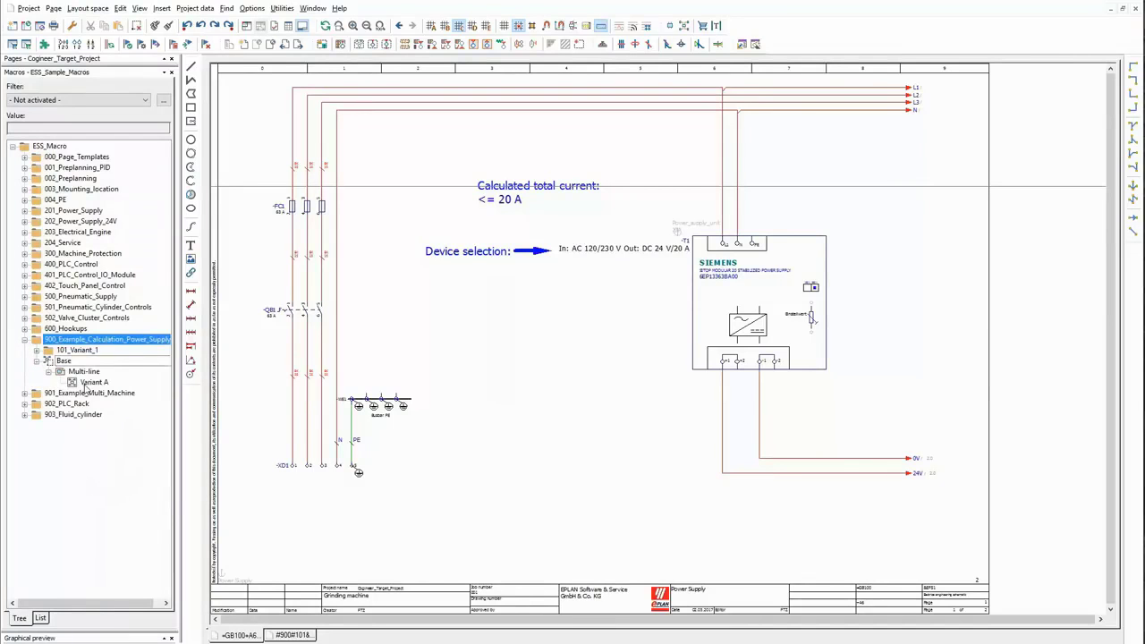
{"action": "right_click", "coordinate": [87, 383]}
{"action": "left_click", "coordinate": [122, 436]}
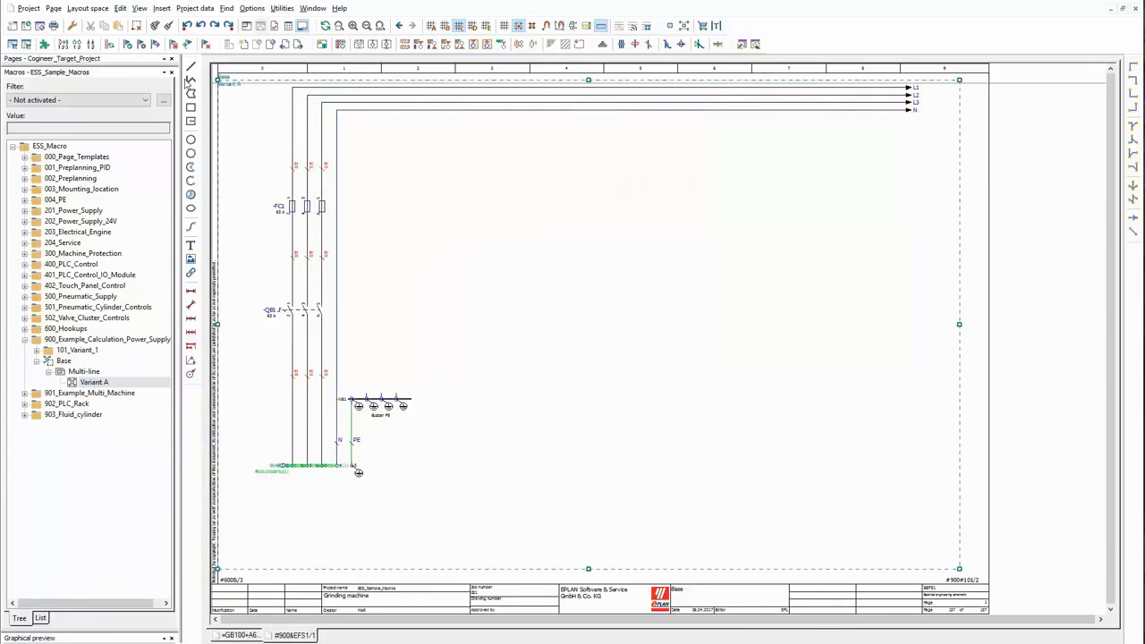
{"action": "left_click", "coordinate": [835, 168]}
{"action": "key", "text": "Escape"}
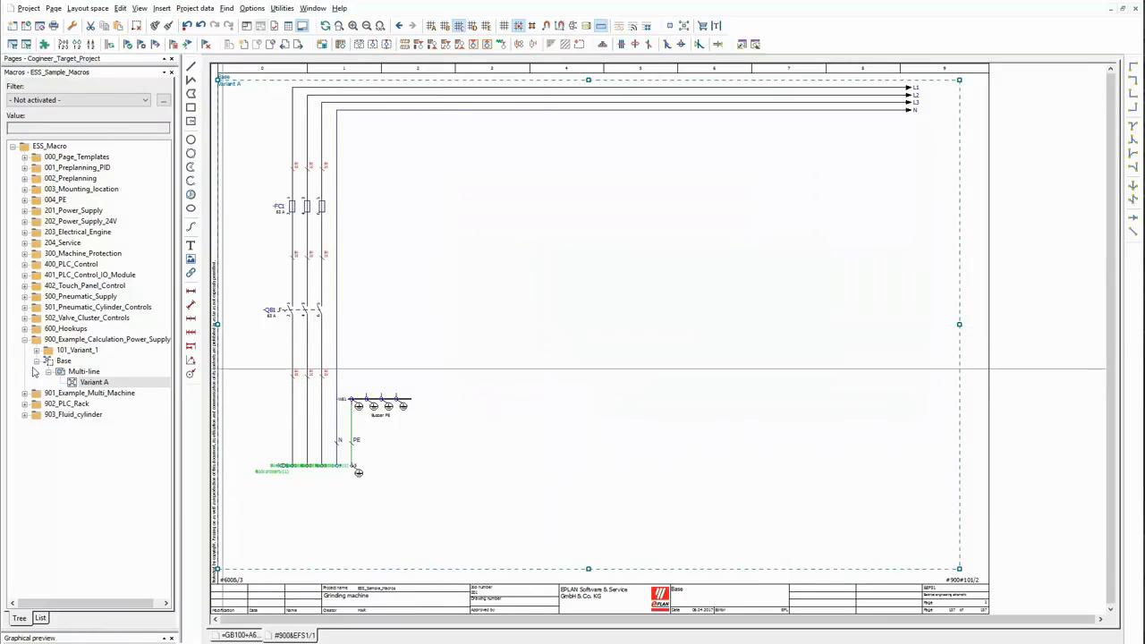
Expand the 101_Variant_1 folder and display the graphic of Variant A of the Power_supply_unit macro.
{"action": "left_click", "coordinate": [37, 351]}
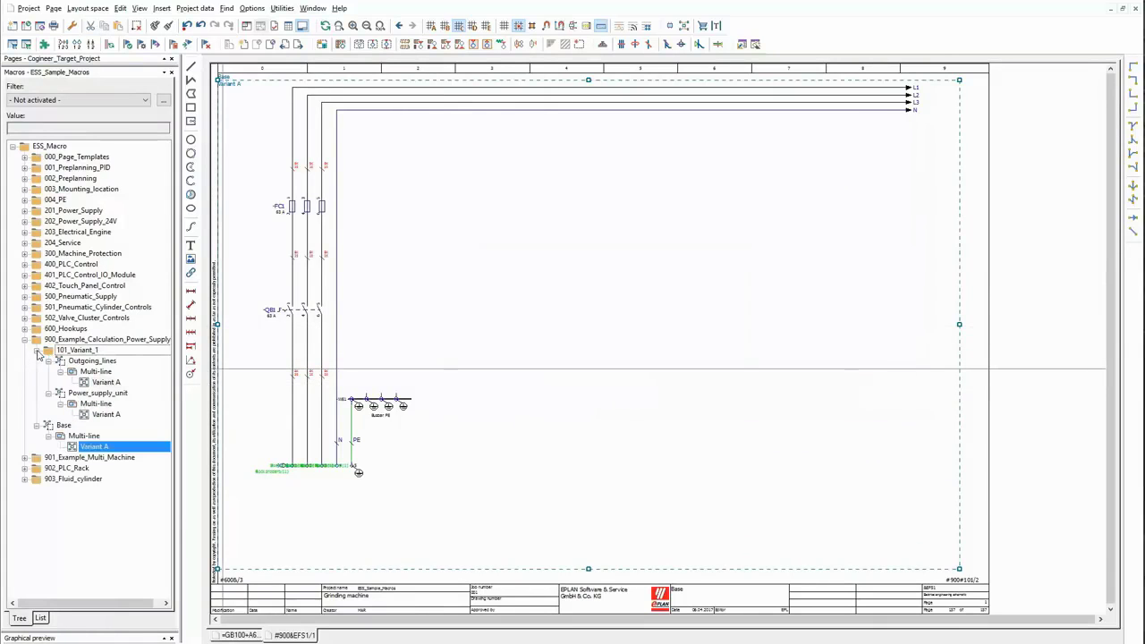
{"action": "right_click", "coordinate": [105, 415]}
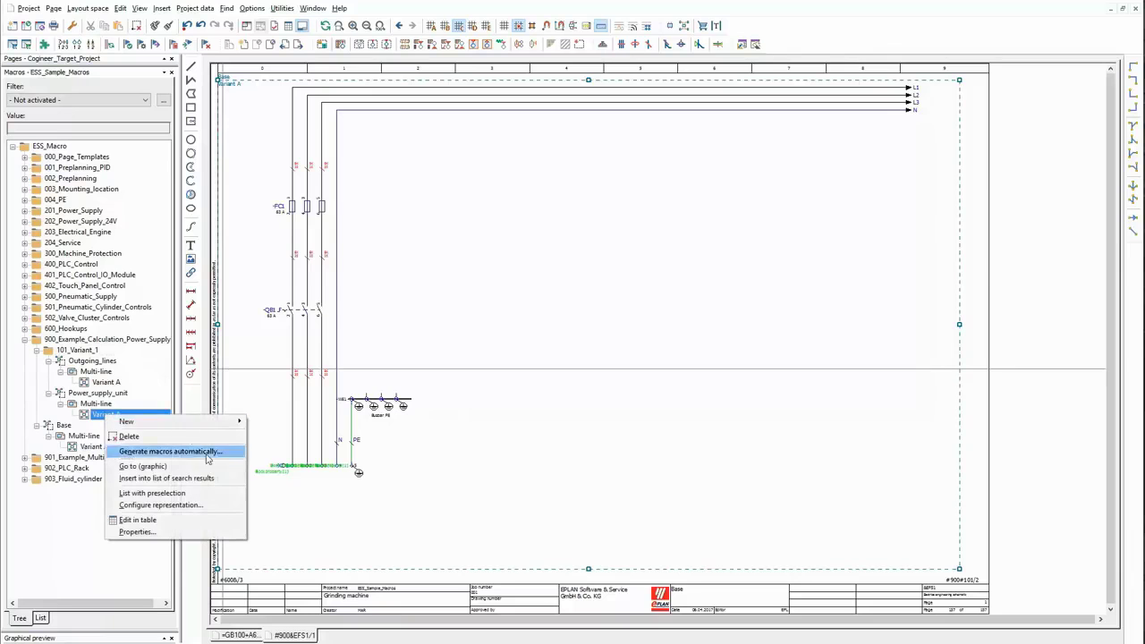
{"action": "left_click", "coordinate": [211, 468]}
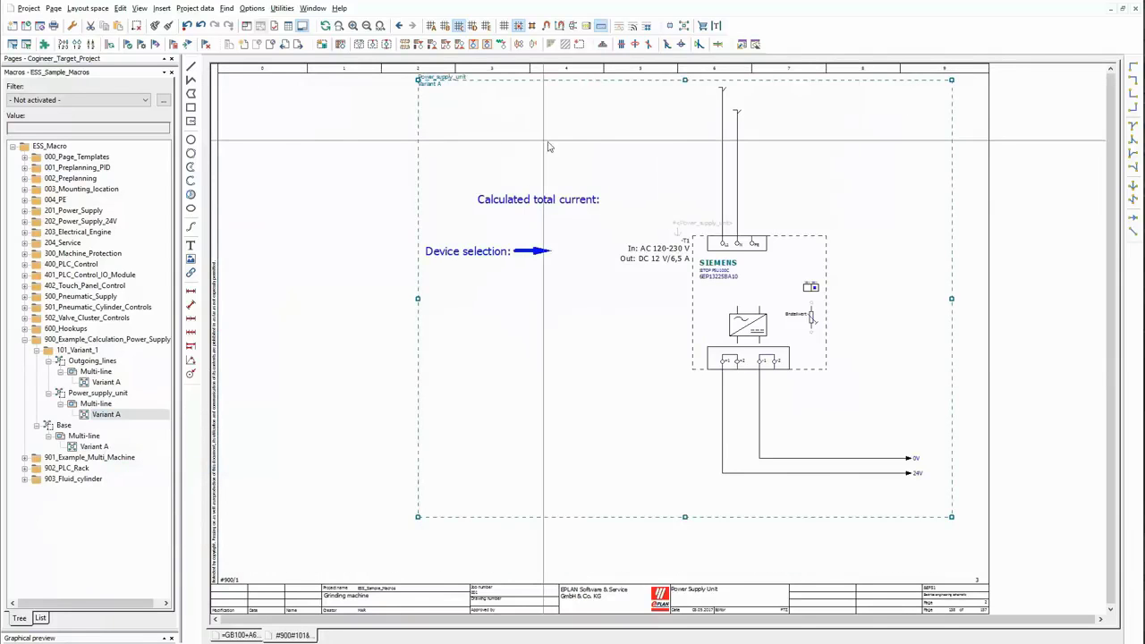
Open the properties of the Power_supply_unit placeholder object and examine its value sets, fitting the over20 column to its contents.
{"action": "double_click", "coordinate": [699, 230]}
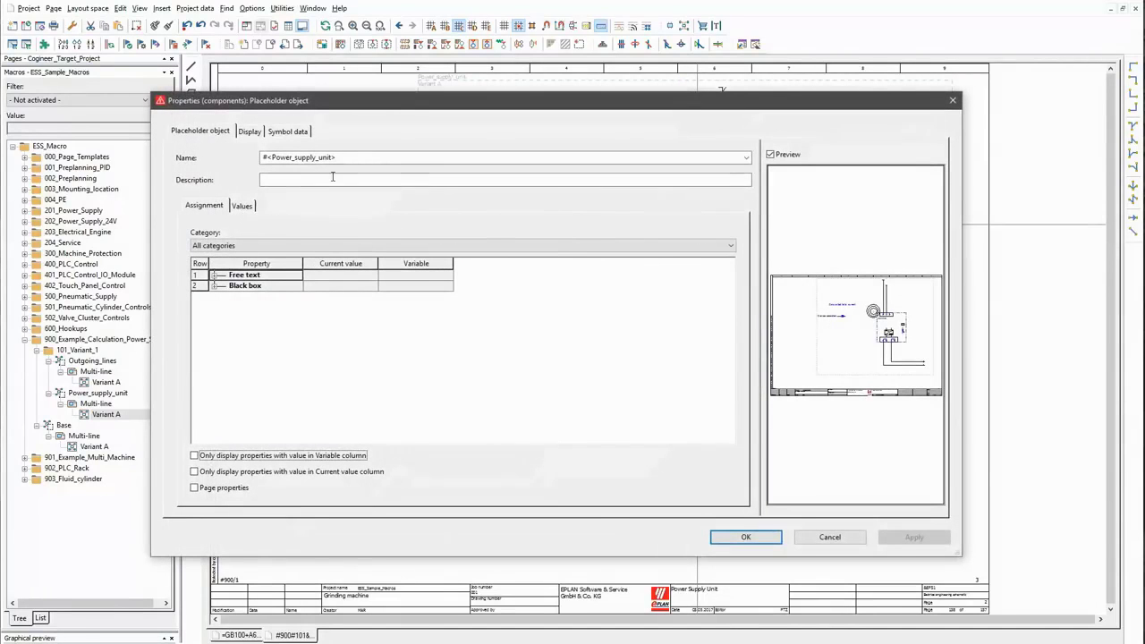
{"action": "left_click_drag", "start_coordinate": [337, 157], "coordinate": [253, 159]}
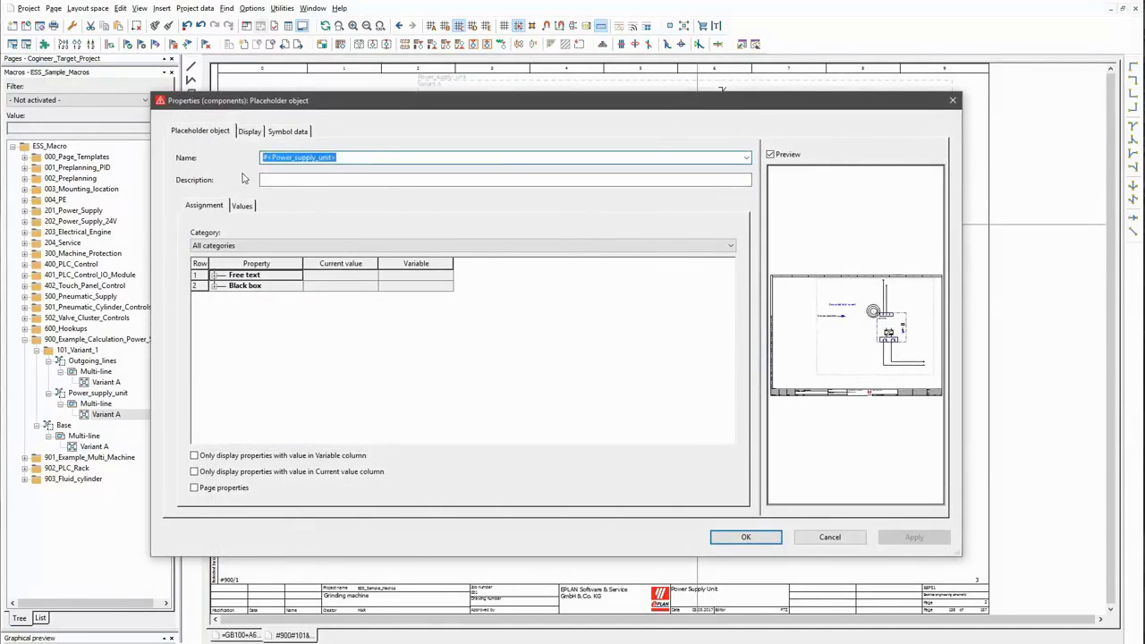
{"action": "left_click", "coordinate": [245, 207]}
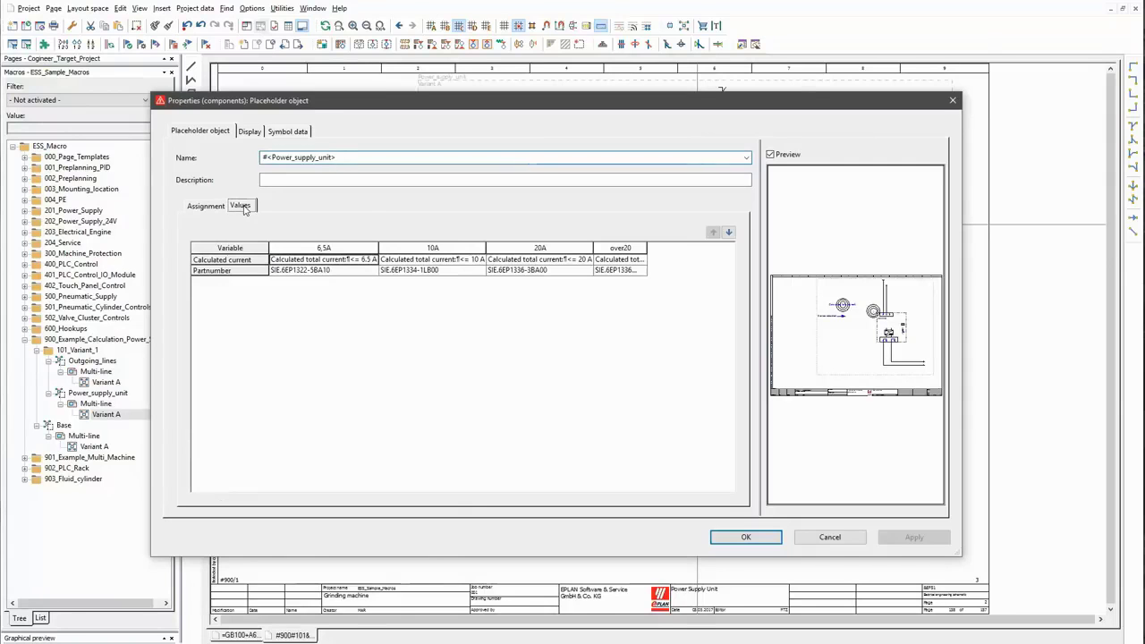
{"action": "double_click", "coordinate": [647, 248]}
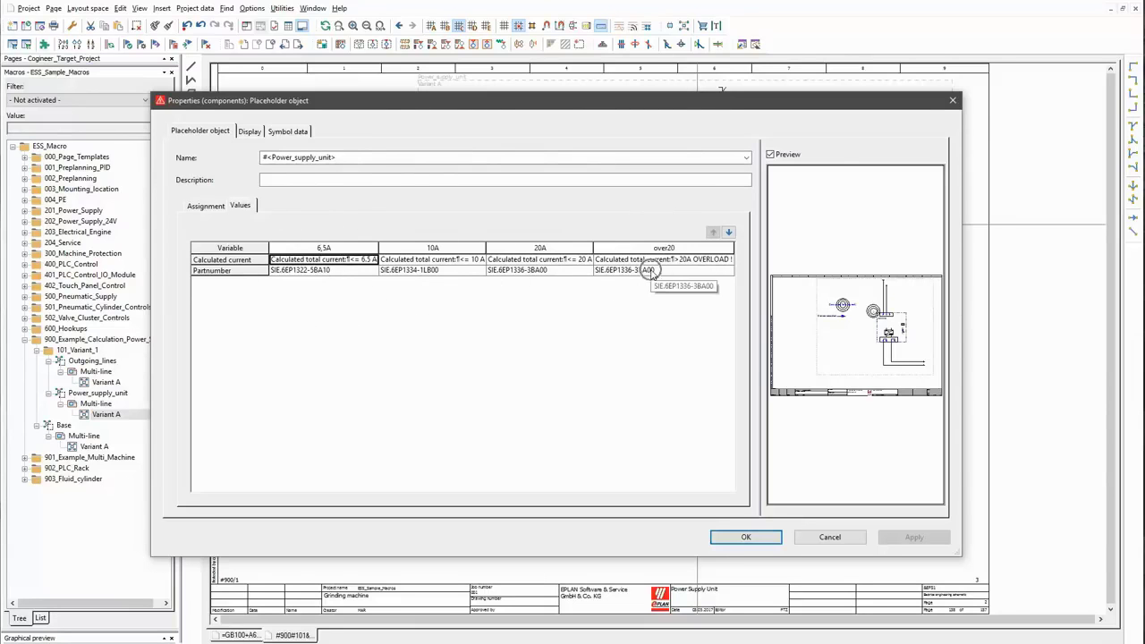
Limit the Power_supply_unit assignments to properties with a variable, check the Partnumber and Calculated current variables, and accept the properties.
{"action": "left_click", "coordinate": [207, 206]}
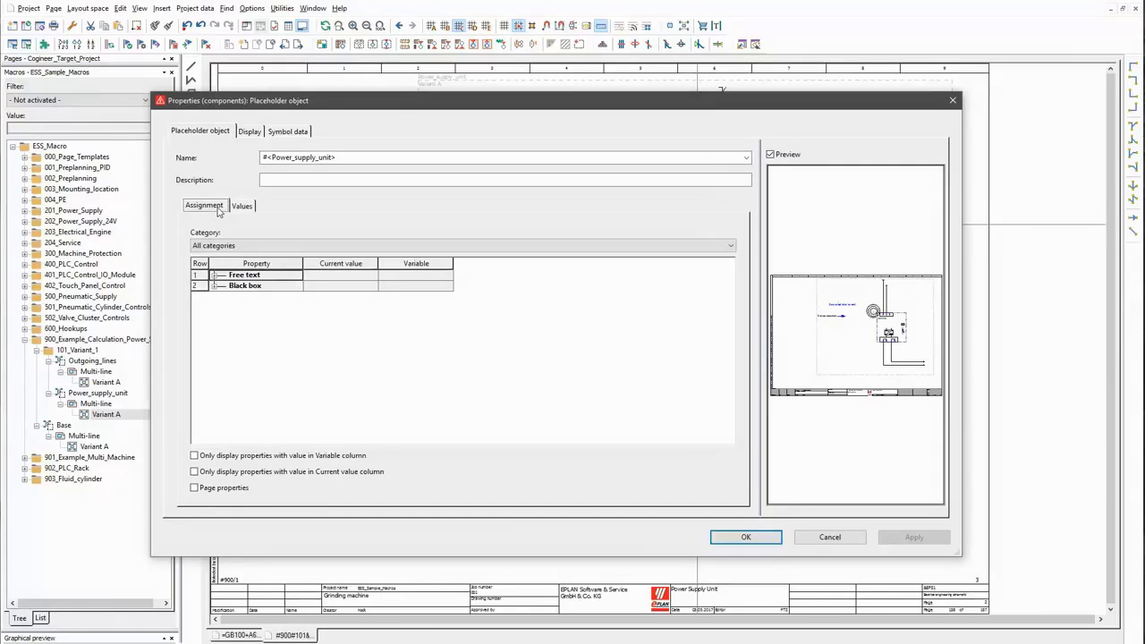
{"action": "left_click", "coordinate": [195, 457]}
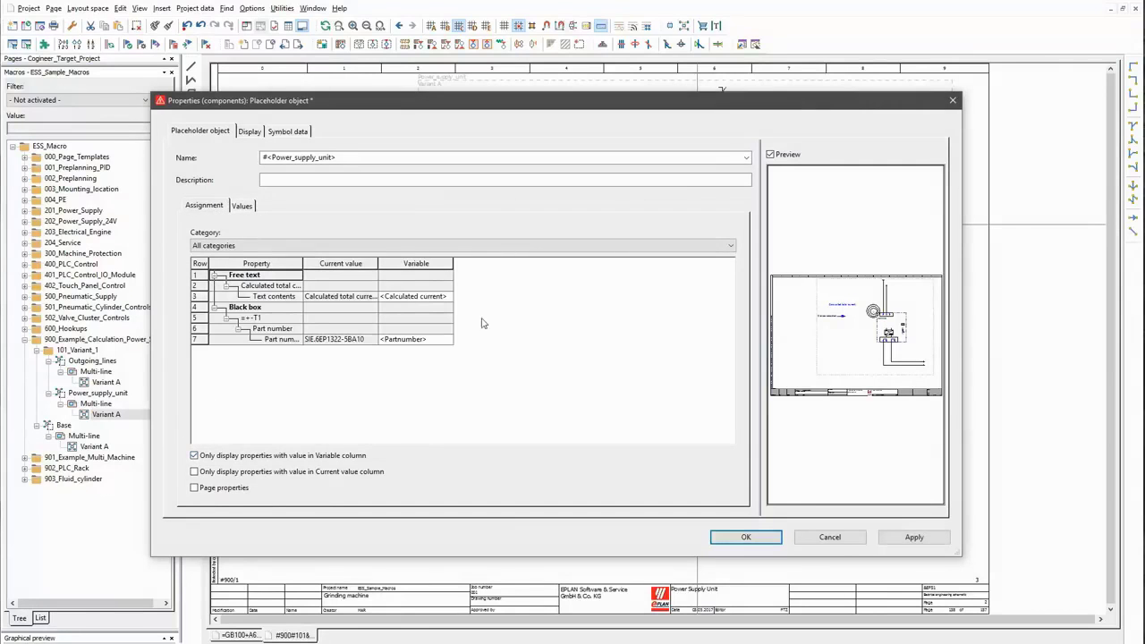
{"action": "left_click", "coordinate": [398, 341]}
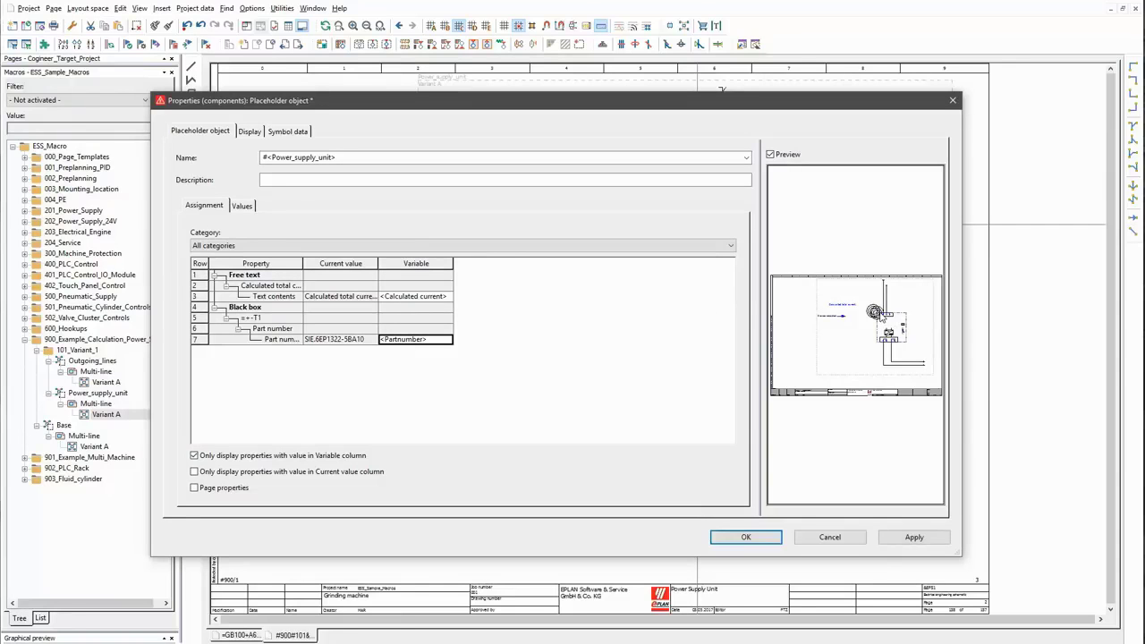
{"action": "left_click", "coordinate": [428, 298]}
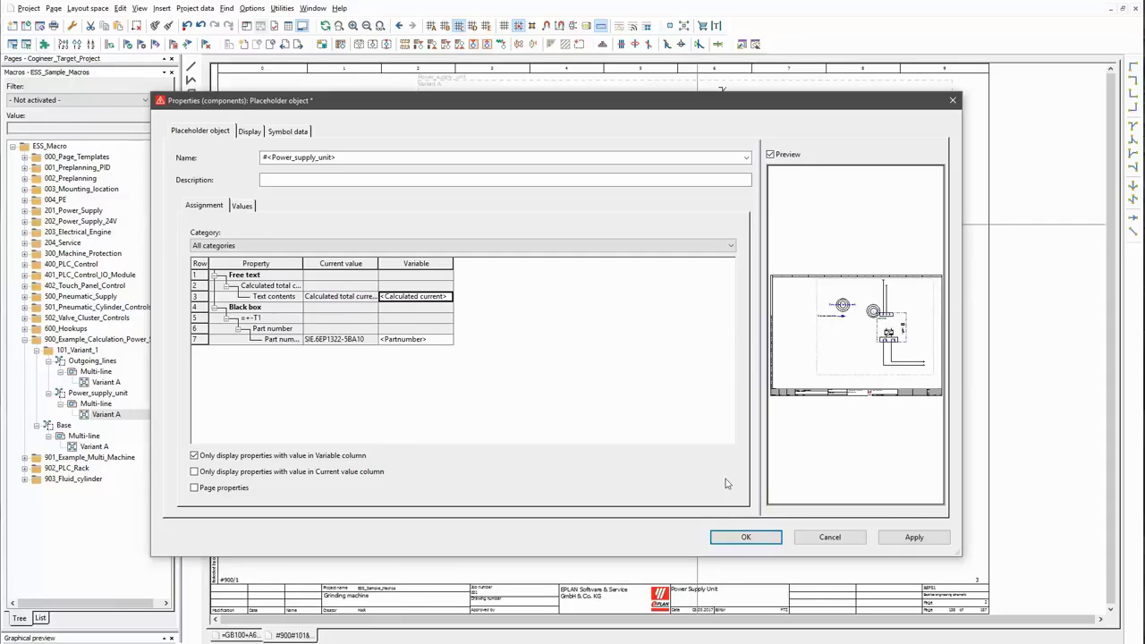
{"action": "left_click", "coordinate": [746, 537]}
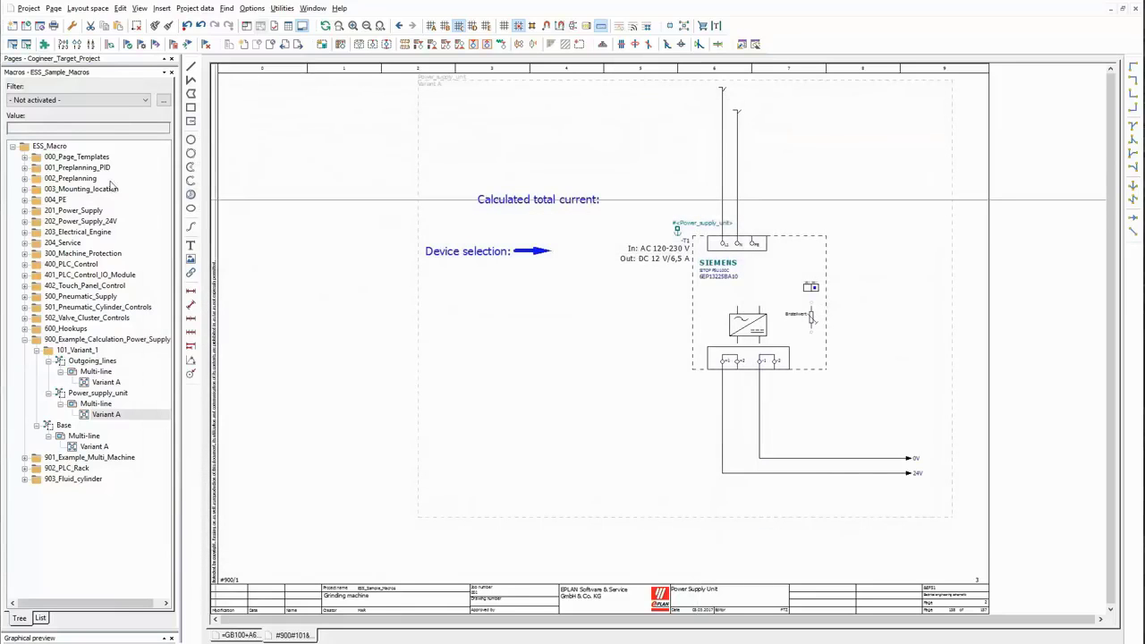
Display the graphic of Variant A of the Outgoing_lines macro and examine the value sets of its Circuit_breaker1 placeholder object.
{"action": "right_click", "coordinate": [104, 382]}
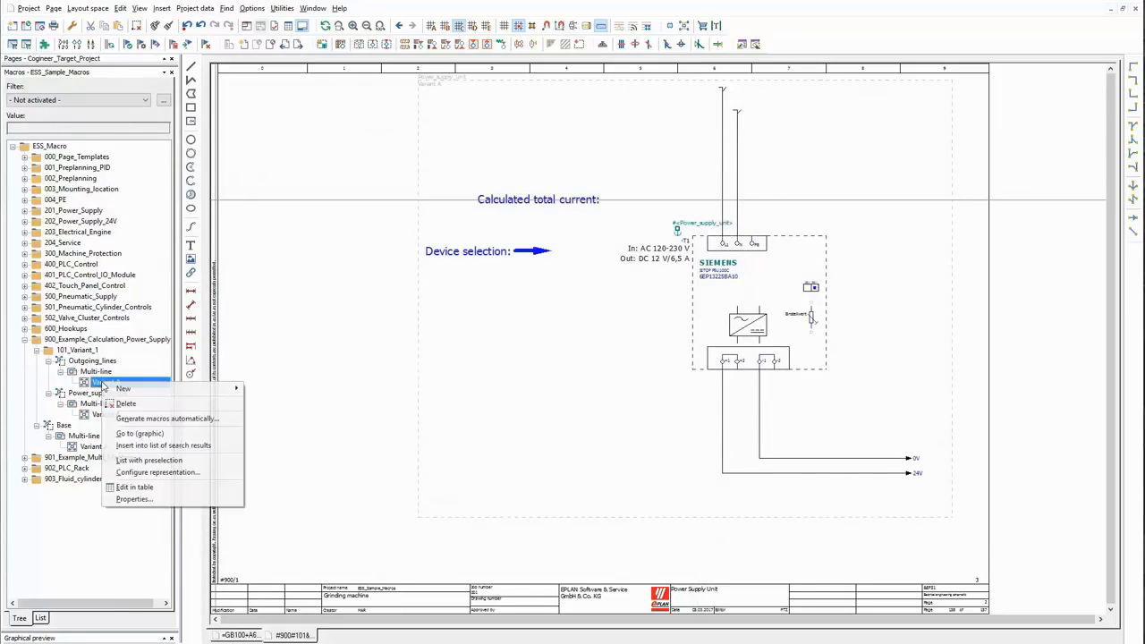
{"action": "left_click", "coordinate": [170, 434]}
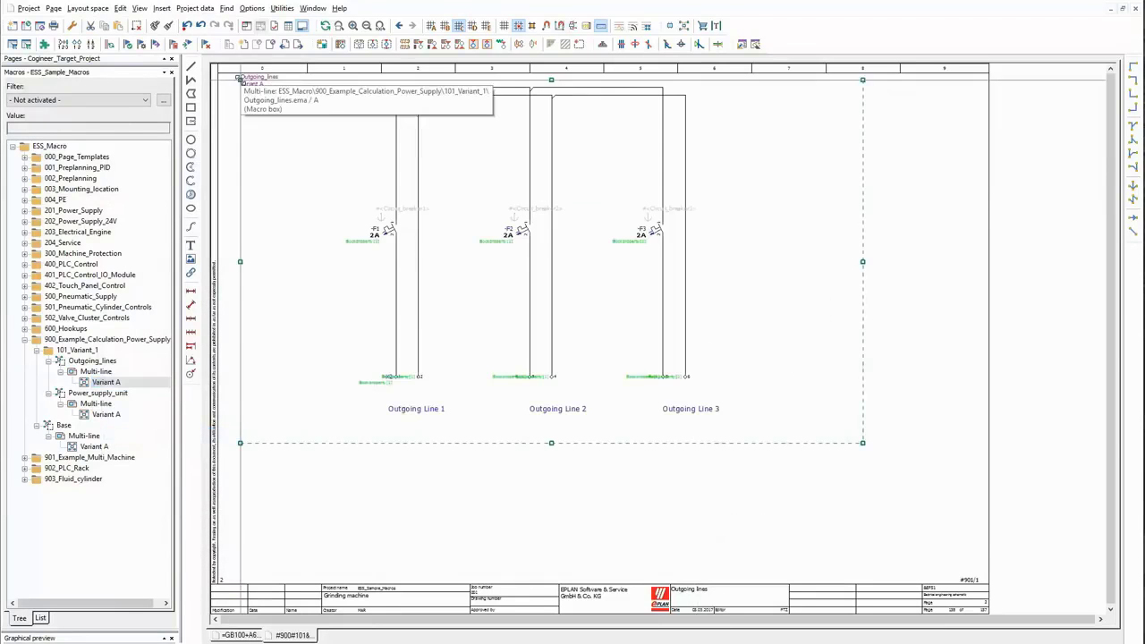
{"action": "double_click", "coordinate": [387, 215]}
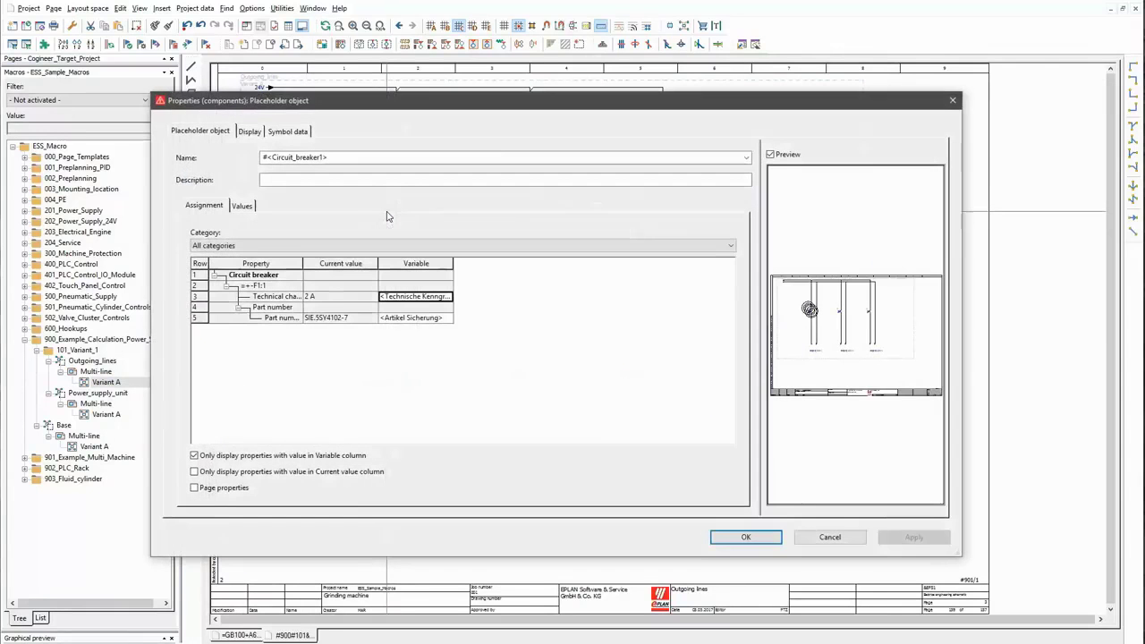
{"action": "double_click", "coordinate": [338, 156]}
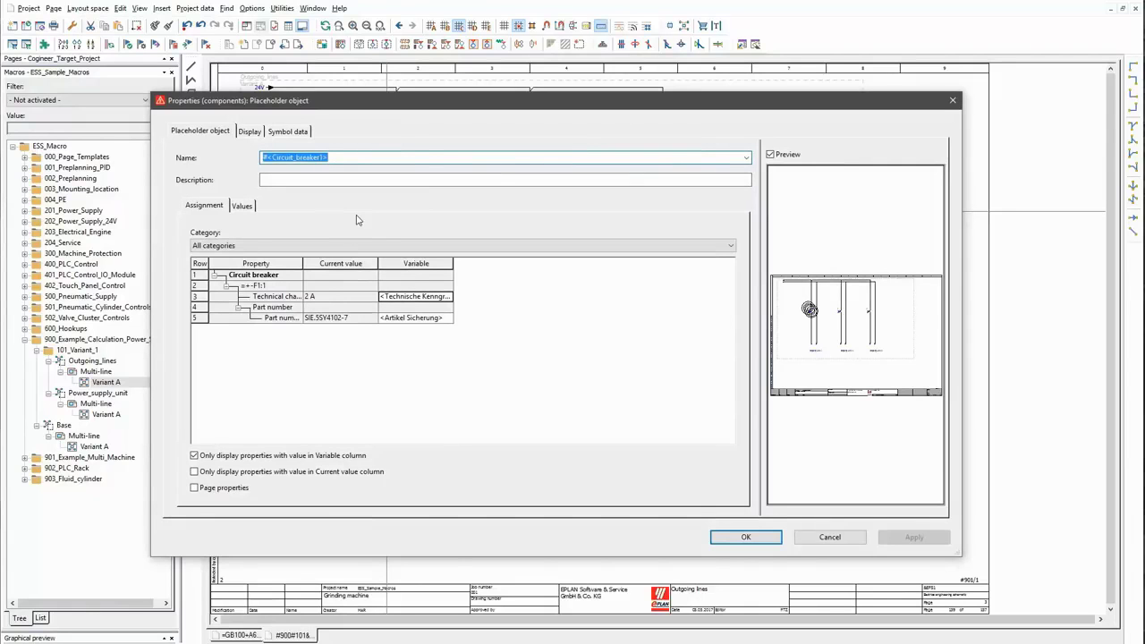
{"action": "left_click", "coordinate": [246, 207]}
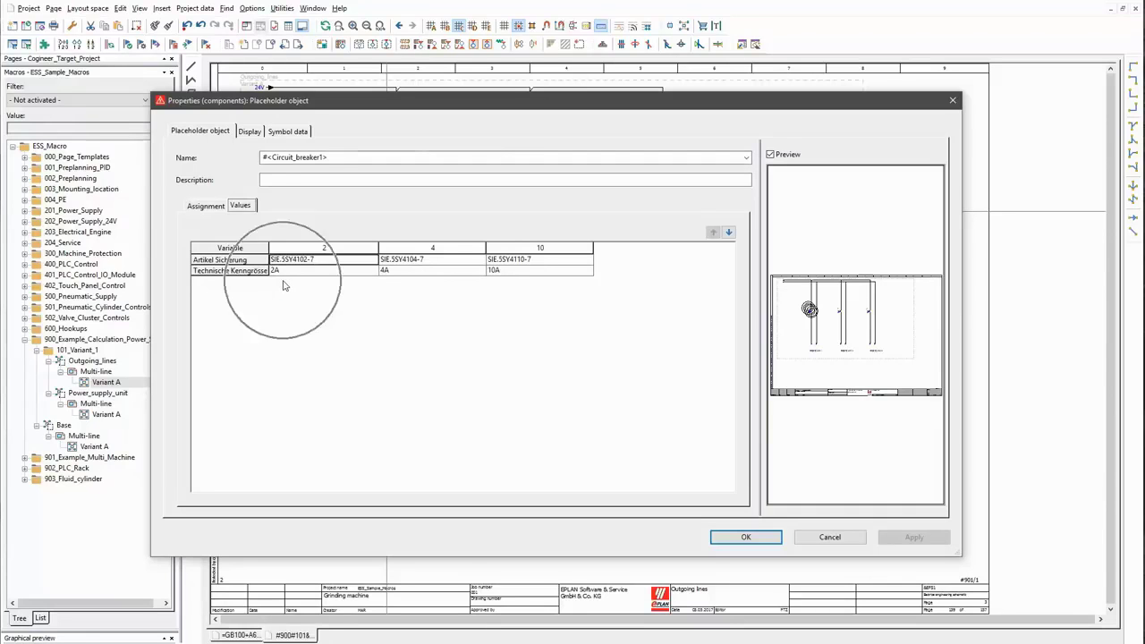
{"action": "left_click", "coordinate": [435, 277]}
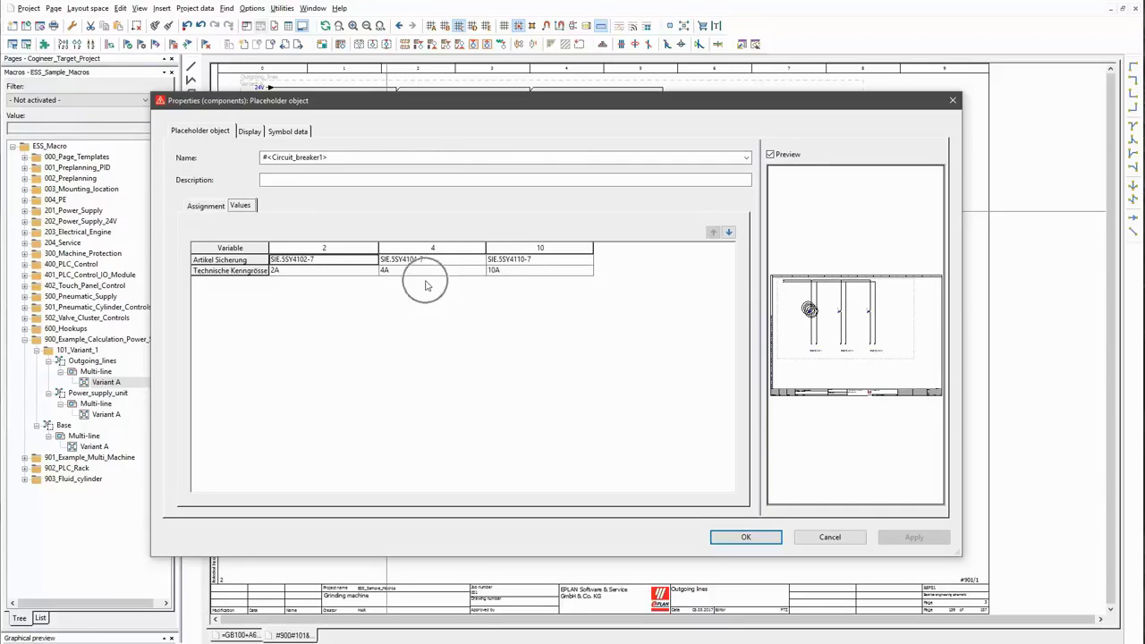
{"action": "left_click", "coordinate": [526, 274]}
Check the variables assigned to Circuit_breaker1's technical characteristics and part number, and return to the generated Power Supply page.
{"action": "left_click", "coordinate": [205, 207]}
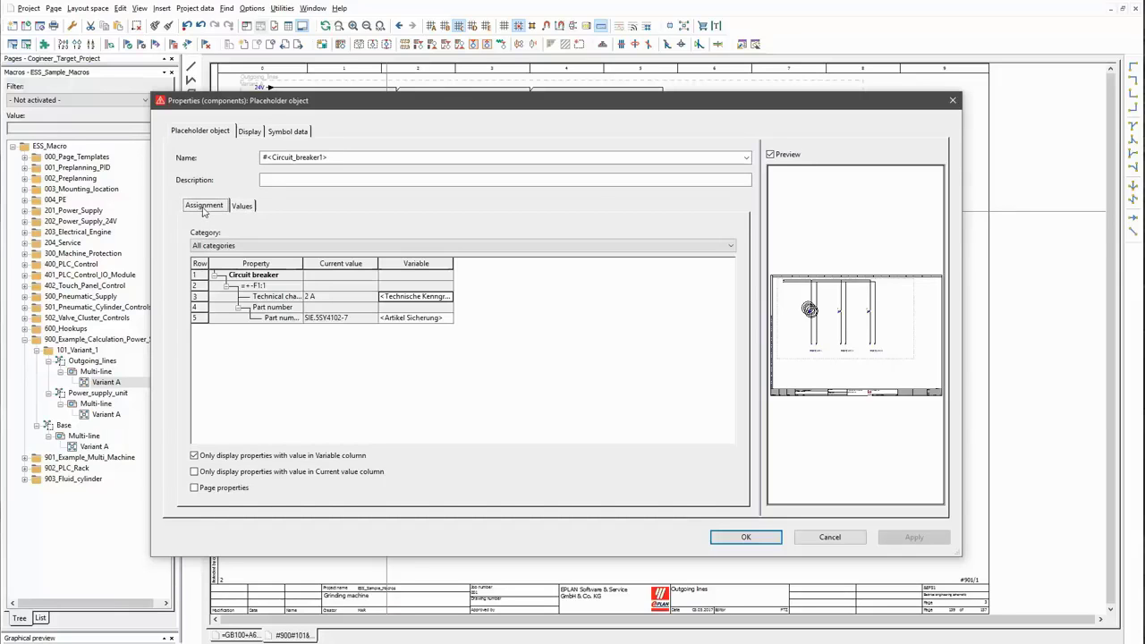
{"action": "left_click", "coordinate": [417, 301]}
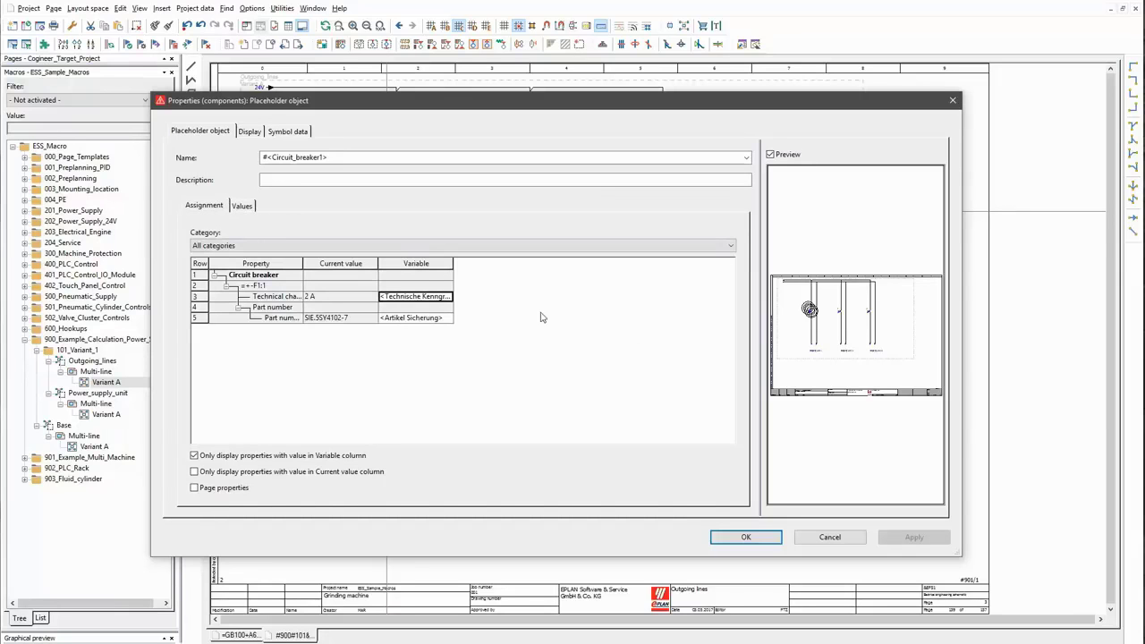
{"action": "left_click", "coordinate": [417, 320]}
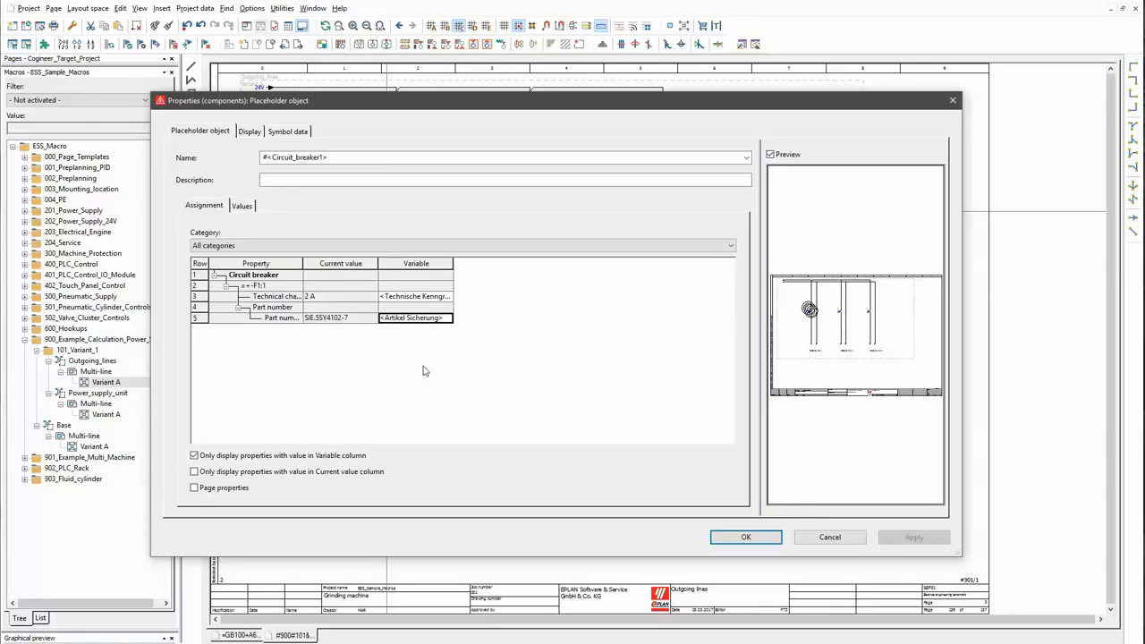
{"action": "left_click", "coordinate": [746, 538]}
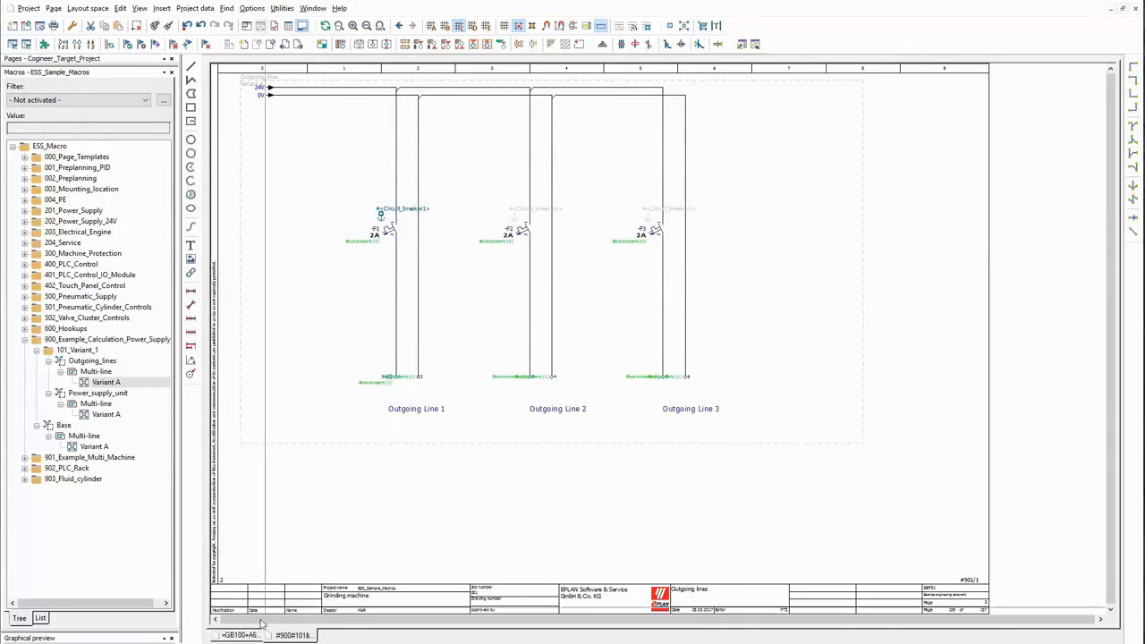
{"action": "left_click", "coordinate": [238, 635]}
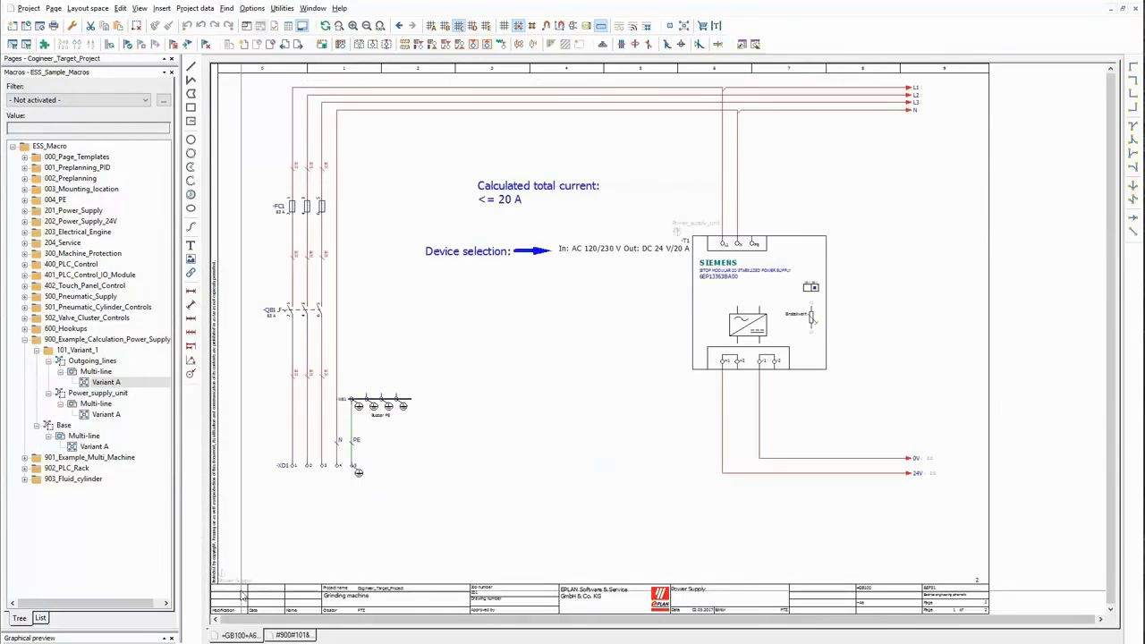